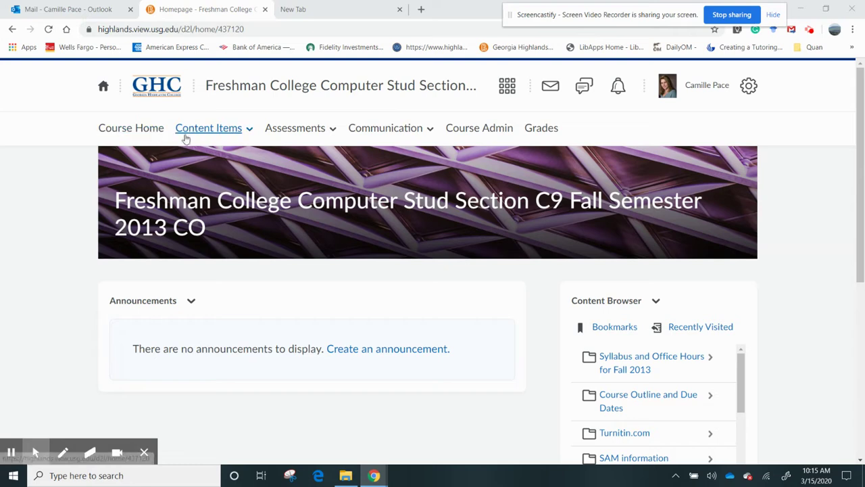
- Open the course's content area and review the modules listed in its table of contents
{"action": "left_click", "coordinate": [195, 130]}
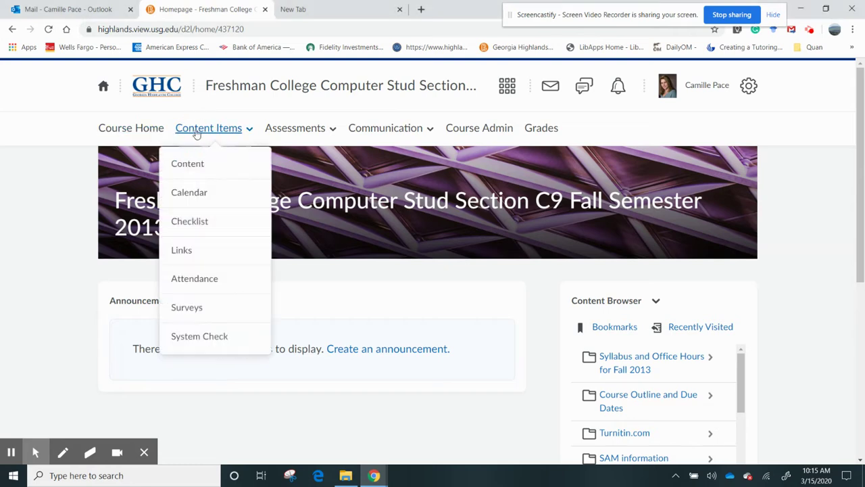
{"action": "left_click", "coordinate": [194, 174]}
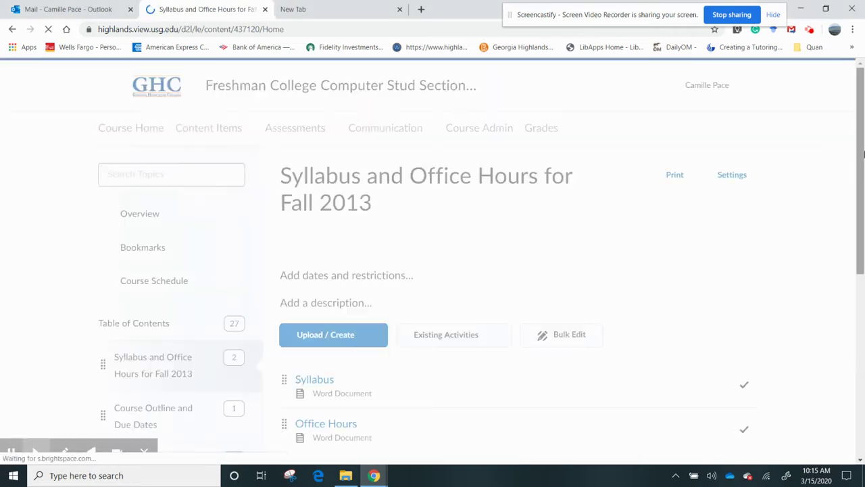
{"action": "left_click_drag", "start_coordinate": [858, 145], "coordinate": [863, 279]}
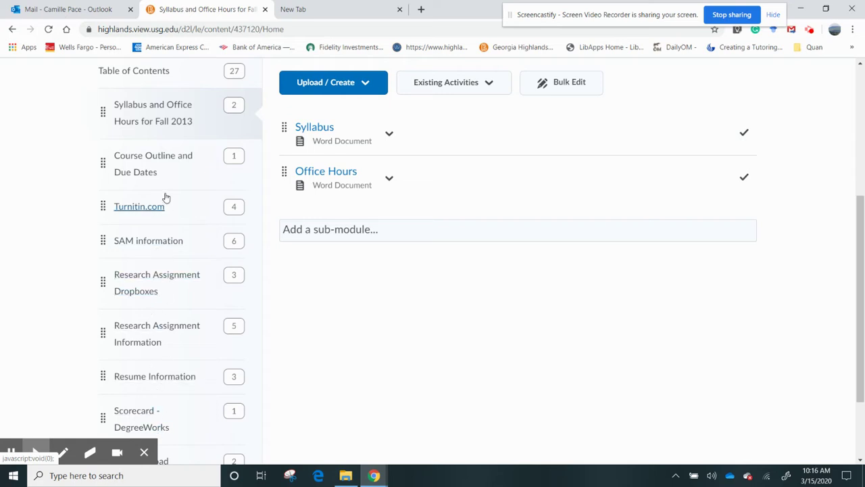
{"action": "left_click_drag", "start_coordinate": [858, 293], "coordinate": [859, 205]}
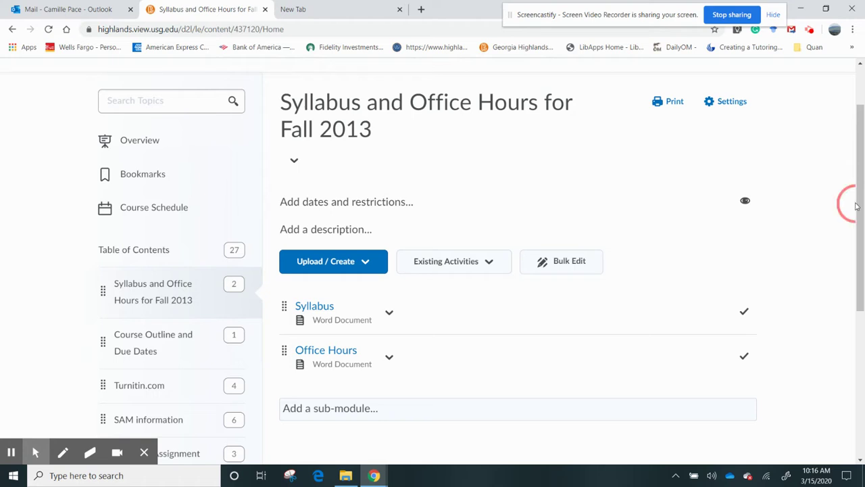
{"action": "left_click_drag", "start_coordinate": [857, 204], "coordinate": [857, 162]}
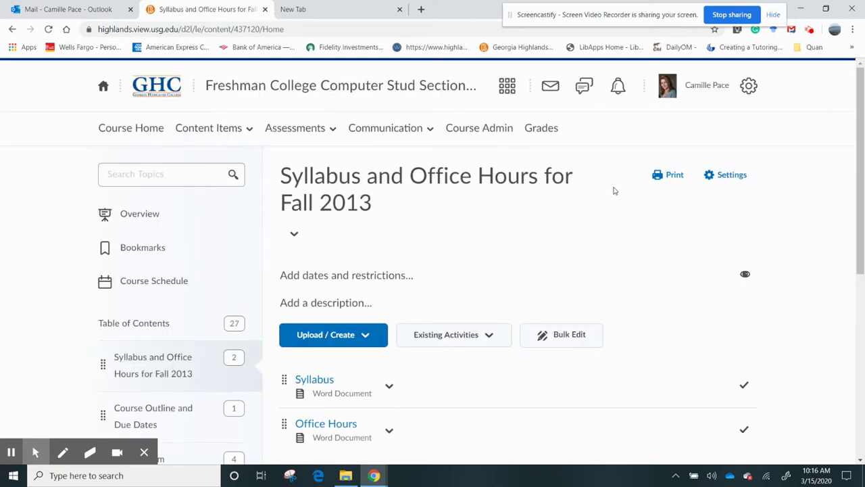
- Open Course Builder from the course administration tools
{"action": "left_click", "coordinate": [478, 135]}
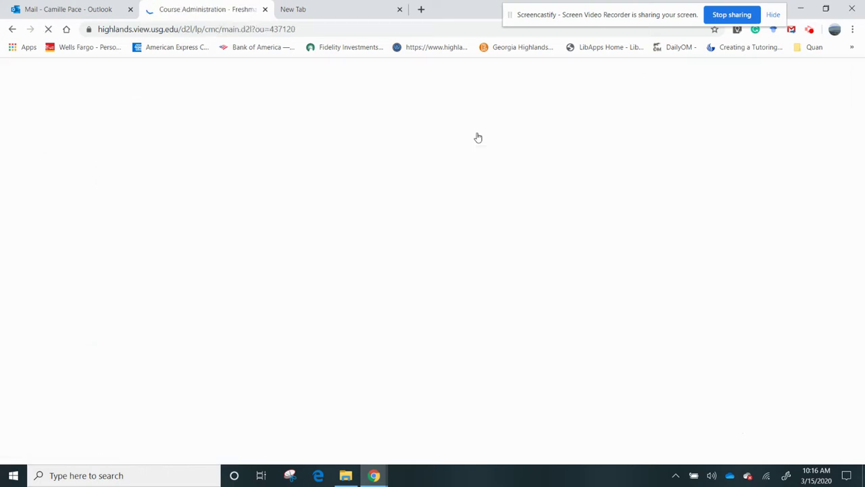
{"action": "scroll", "coordinate": [863, 155], "scroll_direction": "down", "scroll_amount": 2}
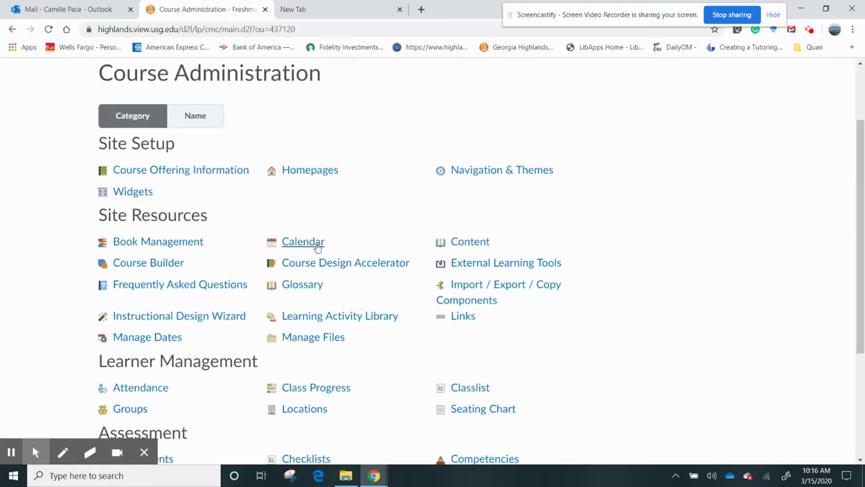
{"action": "left_click", "coordinate": [160, 266]}
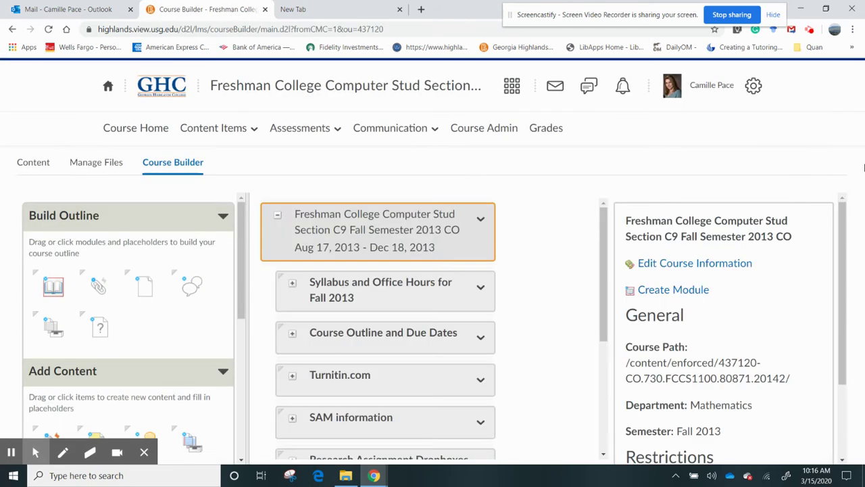
{"action": "mouse_move", "coordinate": [602, 229]}
{"action": "left_mouse_down"}
{"action": "mouse_move", "coordinate": [610, 344]}
{"action": "mouse_move", "coordinate": [598, 215]}
{"action": "left_mouse_up"}
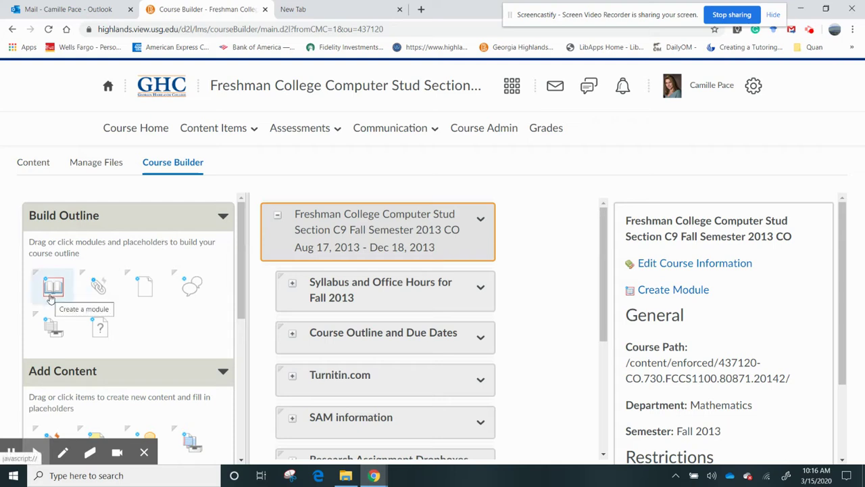
- Create a module named "Course Updates March 2020" in the course outline with the note "Here are the latest changes to the course."
{"action": "left_click_drag", "start_coordinate": [51, 300], "coordinate": [323, 319]}
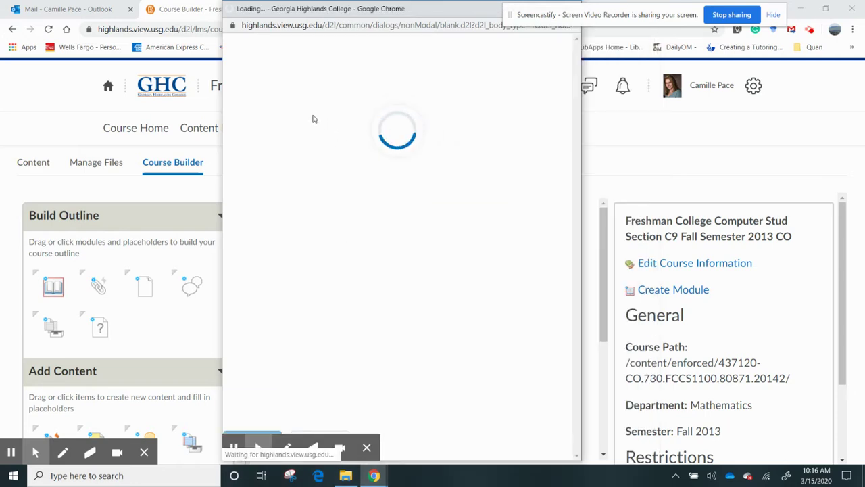
{"action": "left_click", "coordinate": [296, 97]}
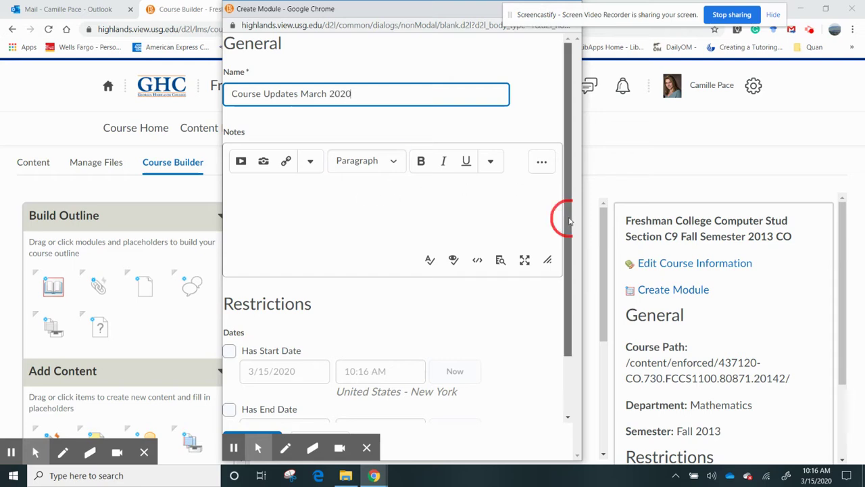
{"action": "scroll", "coordinate": [566, 216], "scroll_direction": "down", "scroll_amount": 1}
{"action": "left_click", "coordinate": [334, 153]}
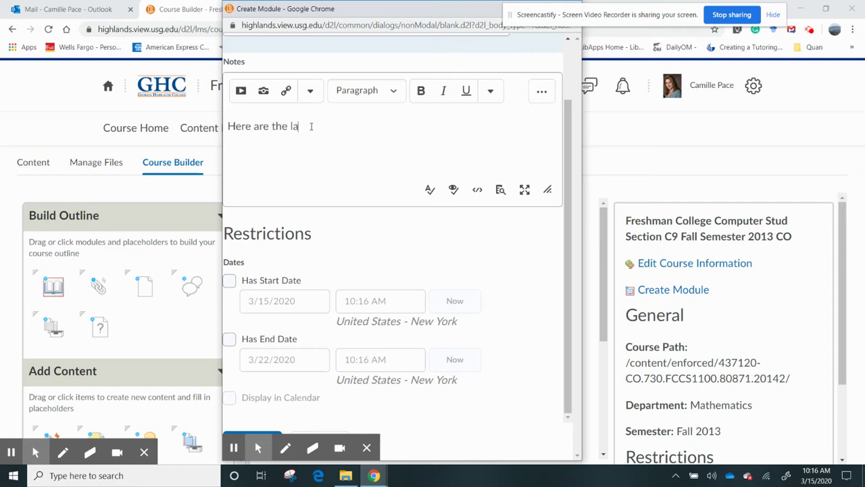
{"action": "type", "text": "Here are the latest changes to the course."}
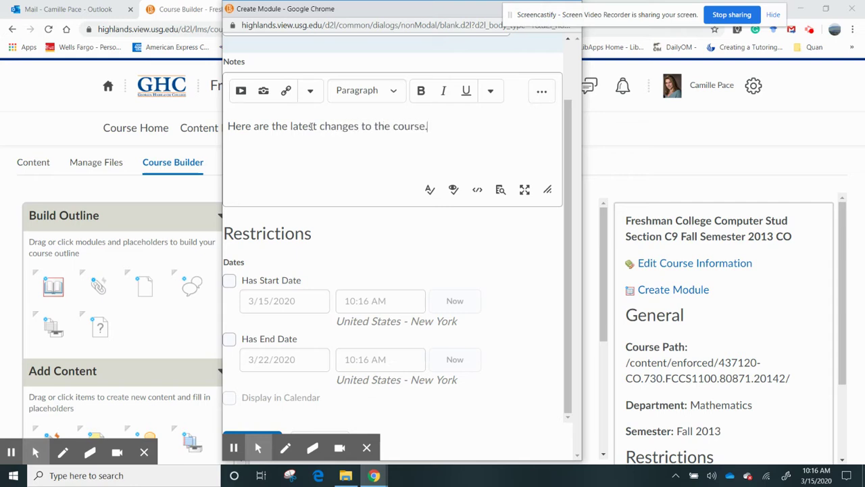
{"action": "left_click", "coordinate": [370, 448]}
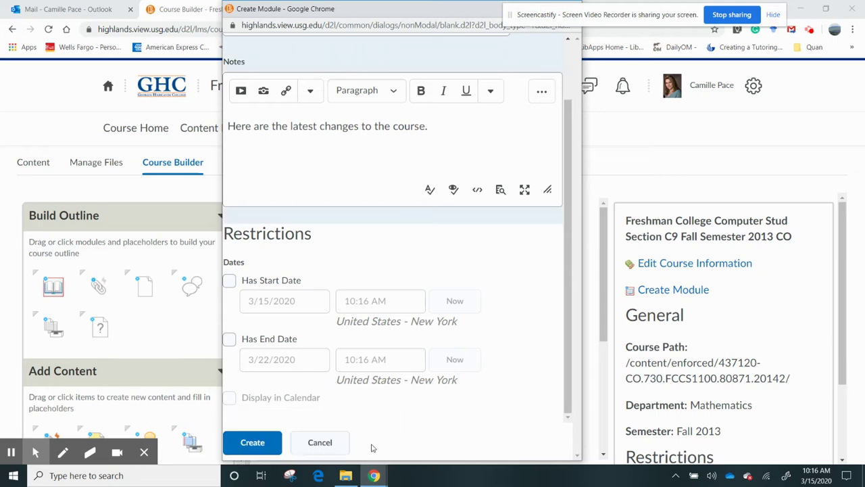
{"action": "left_click", "coordinate": [269, 448]}
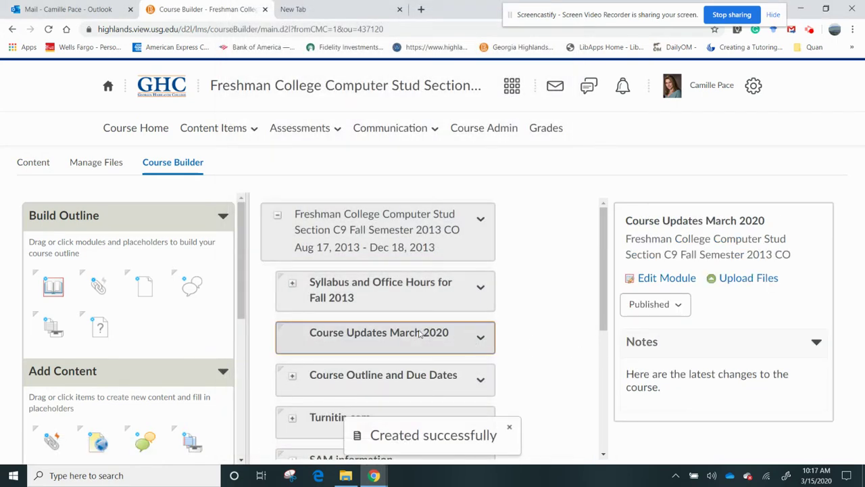
- Move the Course Updates March 2020 module to the start of the outline, above Syllabus and Office Hours for Fall 2013
{"action": "left_click_drag", "start_coordinate": [404, 340], "coordinate": [403, 425]}
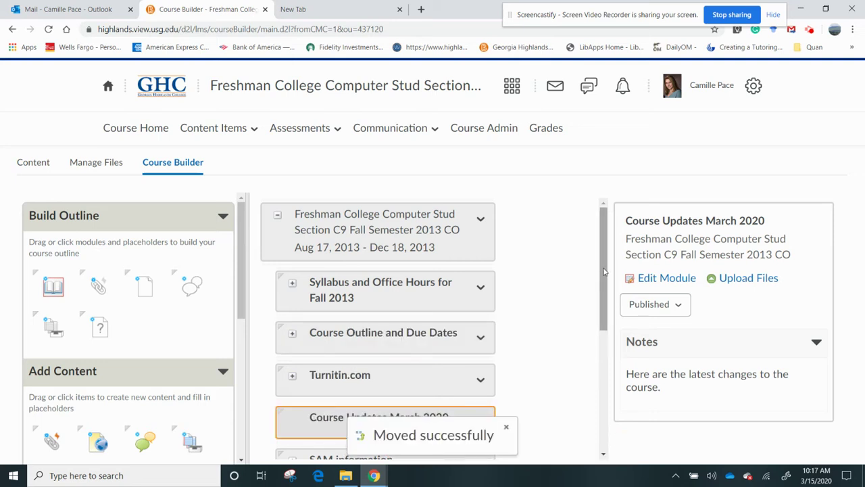
{"action": "left_click_drag", "start_coordinate": [606, 240], "coordinate": [611, 348]}
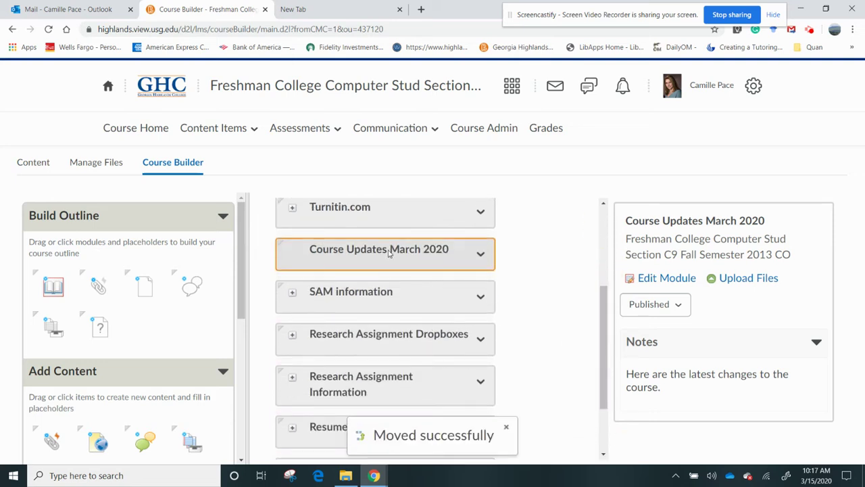
{"action": "left_click_drag", "start_coordinate": [389, 253], "coordinate": [373, 205]}
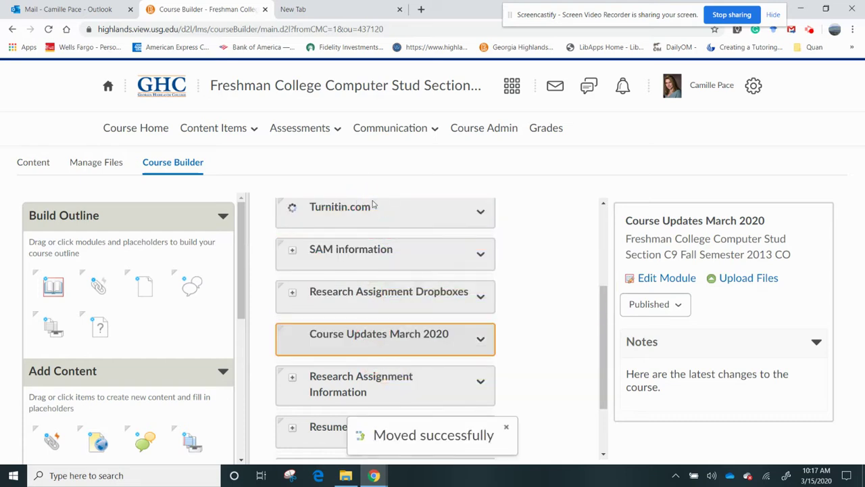
{"action": "left_click_drag", "start_coordinate": [606, 302], "coordinate": [604, 308]}
{"action": "left_click_drag", "start_coordinate": [316, 426], "coordinate": [306, 273]}
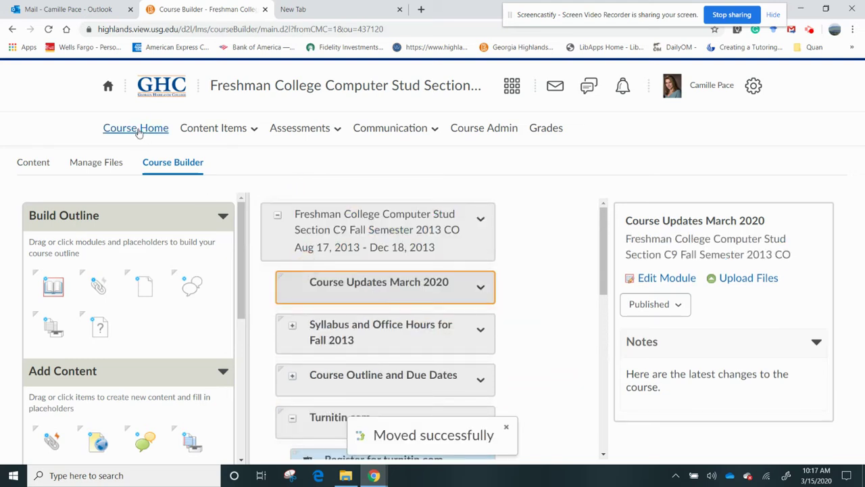
- Go to the course home page, follow the link to create content, and open the Course Updates March 2020 module
{"action": "left_click", "coordinate": [137, 131]}
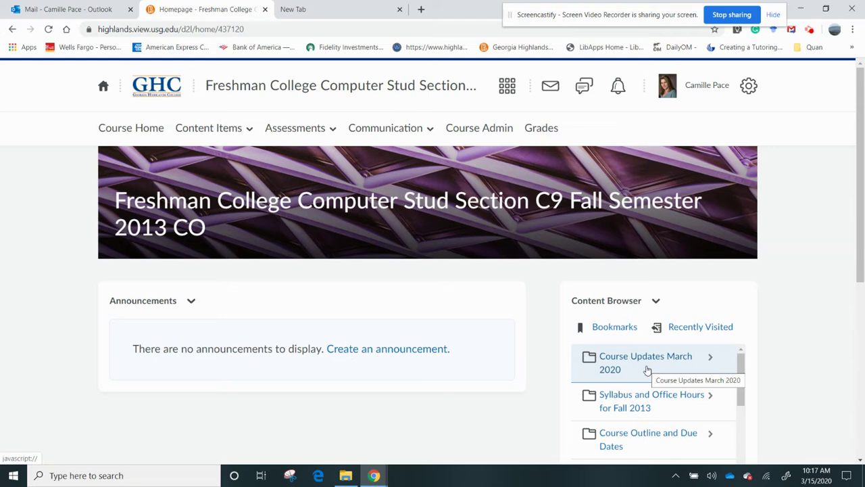
{"action": "left_click", "coordinate": [648, 370]}
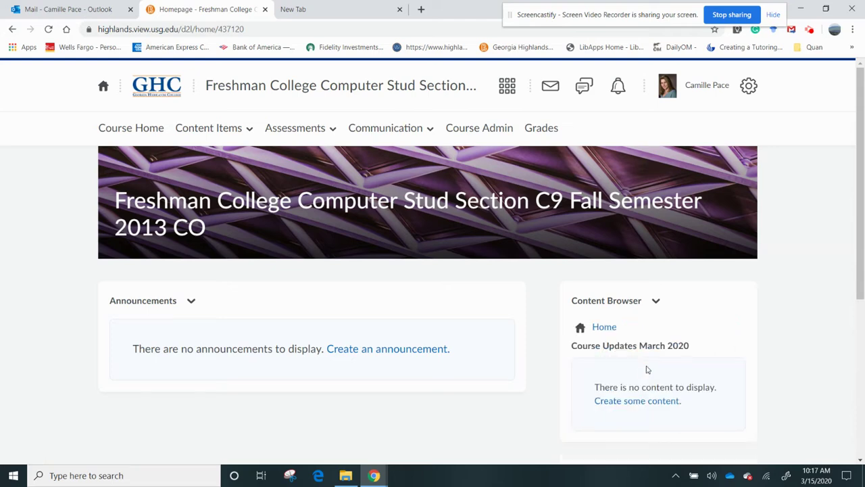
{"action": "left_click", "coordinate": [640, 405]}
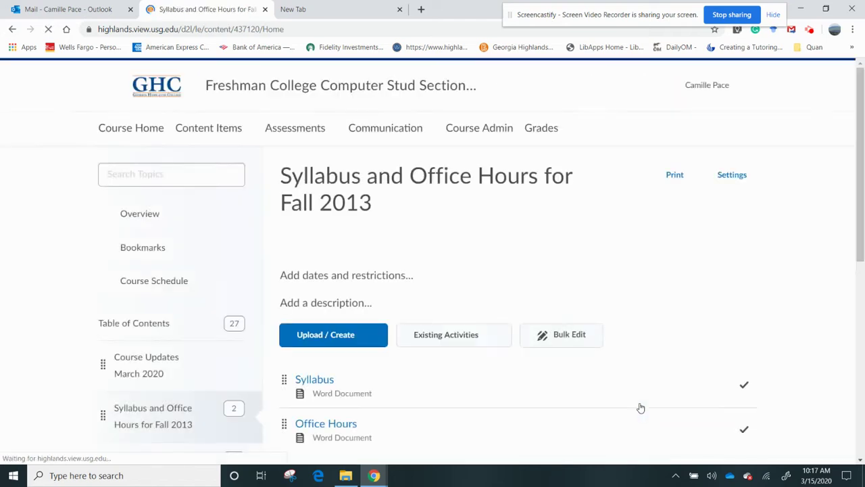
{"action": "scroll", "coordinate": [857, 195], "scroll_direction": "down", "scroll_amount": 4}
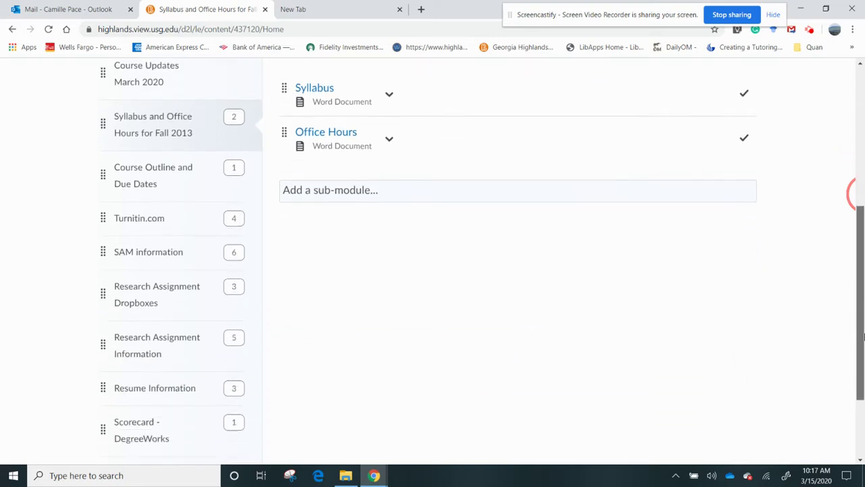
{"action": "scroll", "coordinate": [858, 195], "scroll_direction": "up", "scroll_amount": 4}
{"action": "left_click_drag", "start_coordinate": [853, 205], "coordinate": [849, 200]}
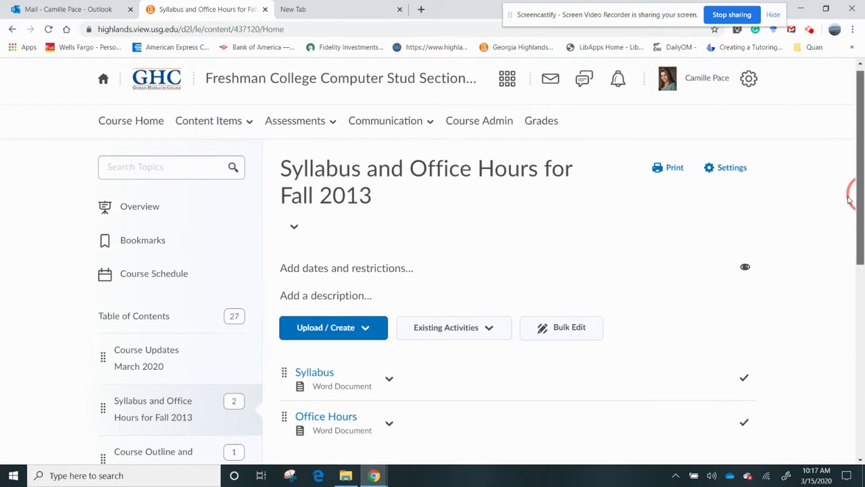
{"action": "left_click", "coordinate": [138, 369]}
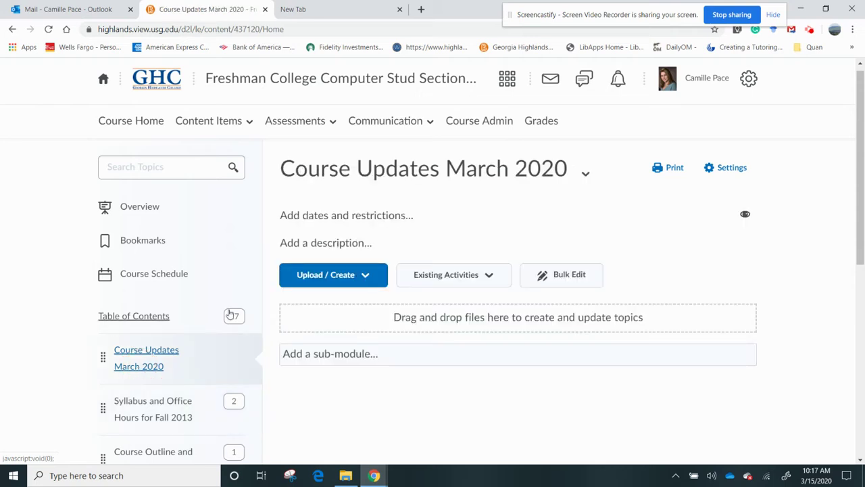
- Start a file upload into the Course Updates March 2020 module with My Computer as the source
{"action": "left_click", "coordinate": [359, 279]}
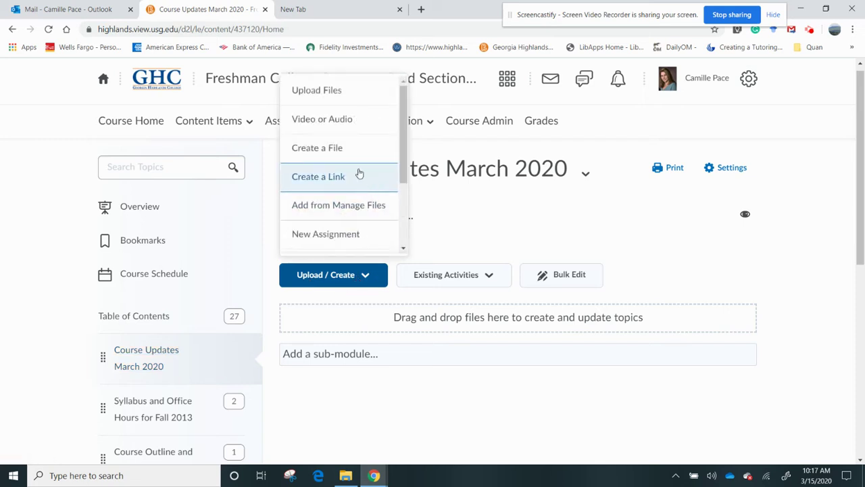
{"action": "left_click", "coordinate": [336, 99]}
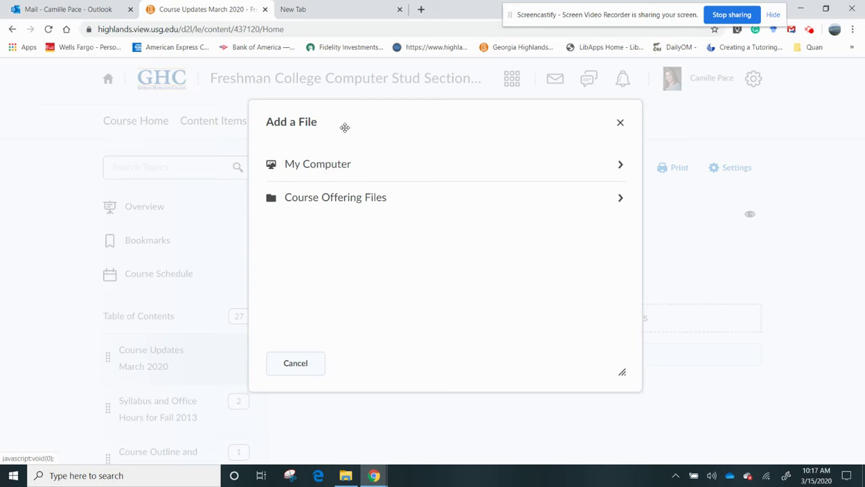
{"action": "left_click", "coordinate": [338, 168]}
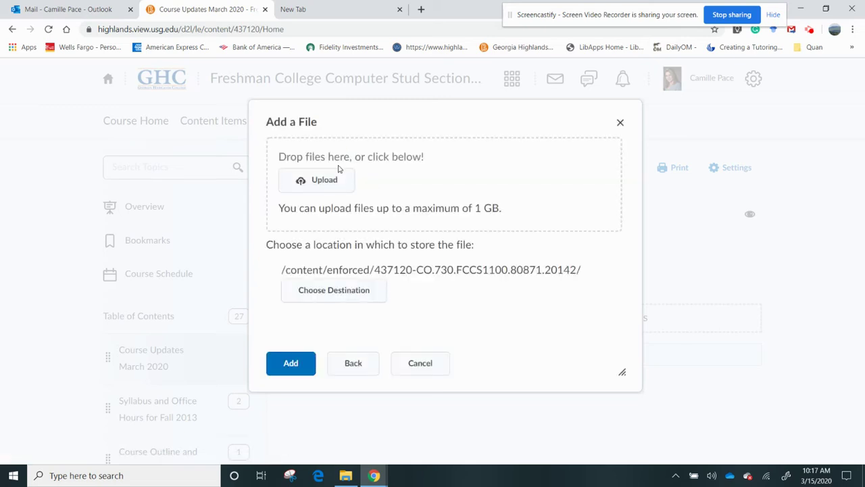
{"action": "left_click", "coordinate": [328, 189]}
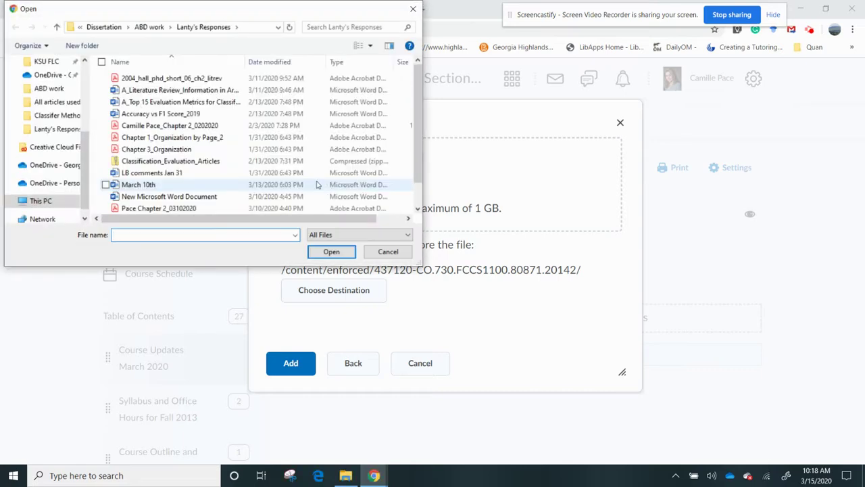
{"action": "scroll", "coordinate": [86, 144], "scroll_direction": "up", "scroll_amount": 4}
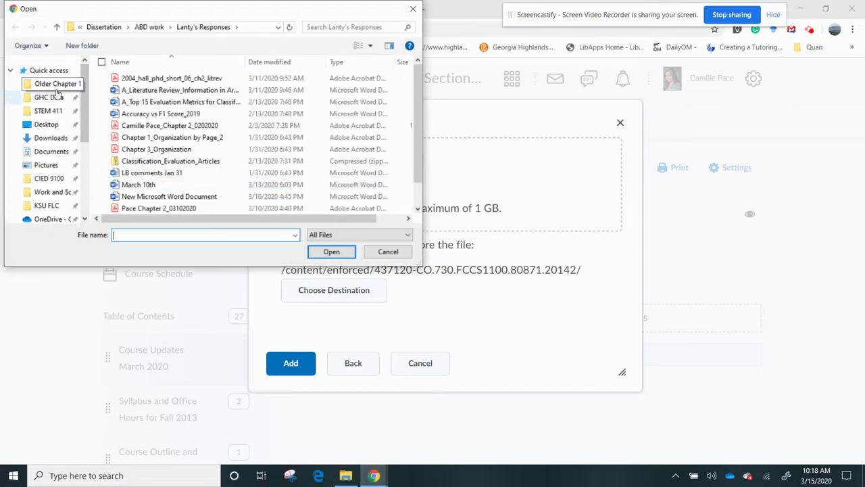
{"action": "left_click", "coordinate": [47, 125]}
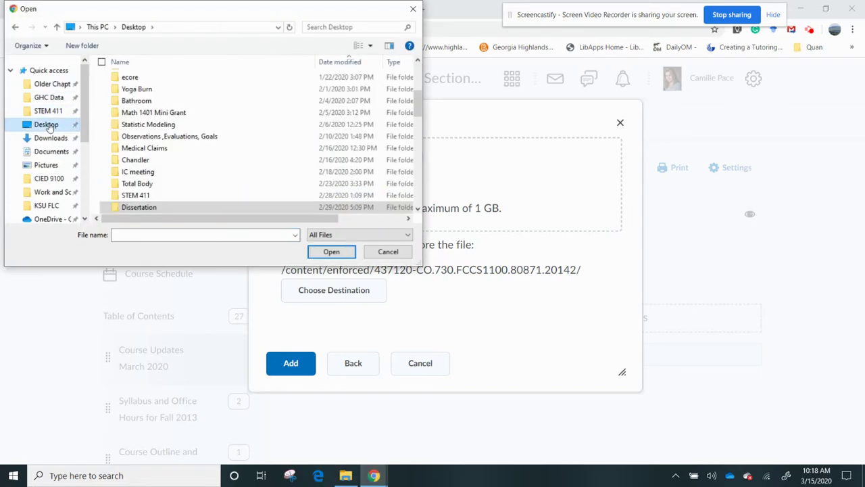
{"action": "left_click", "coordinate": [414, 9]}
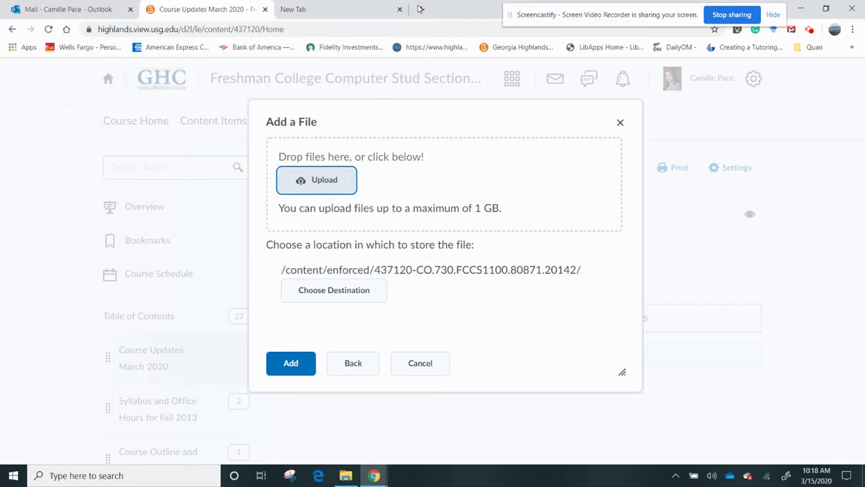
- Browse for the upload files in Desktop > Math 1401 Mini Grant > Course Modules > Module 3 > Hypothesis Tesing t-test > Minigrant Updates
{"action": "left_click", "coordinate": [334, 177]}
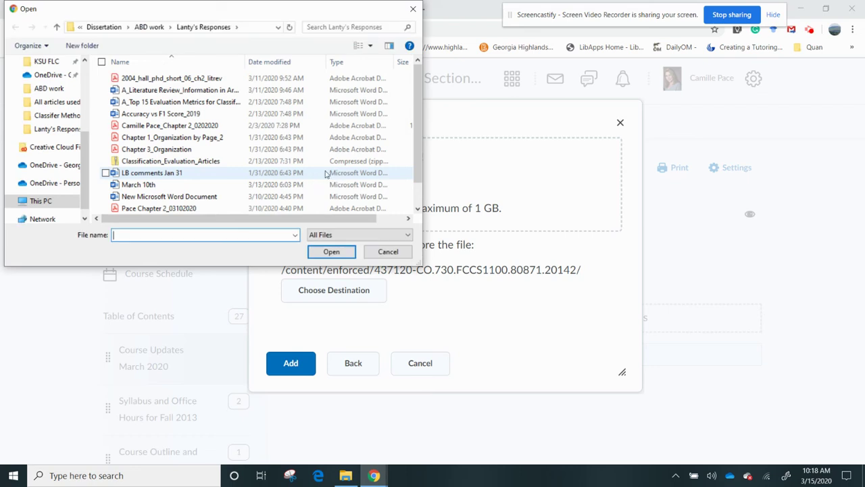
{"action": "left_click_drag", "start_coordinate": [87, 142], "coordinate": [63, 82]}
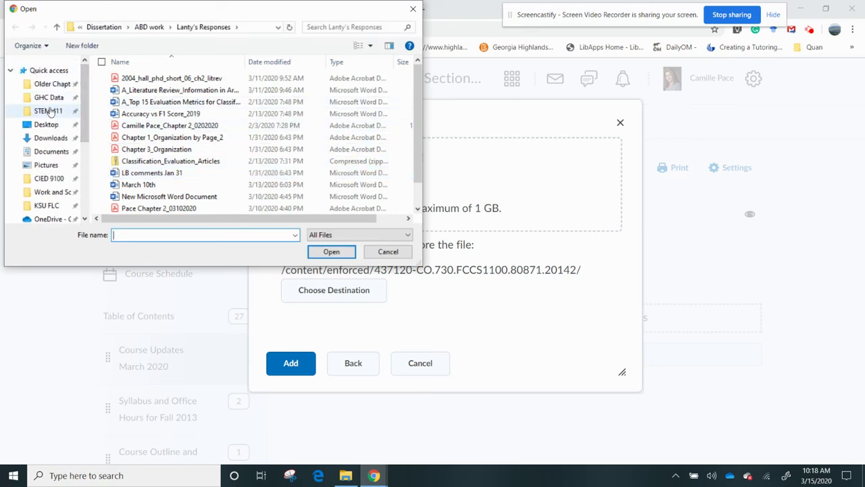
{"action": "left_click", "coordinate": [45, 127]}
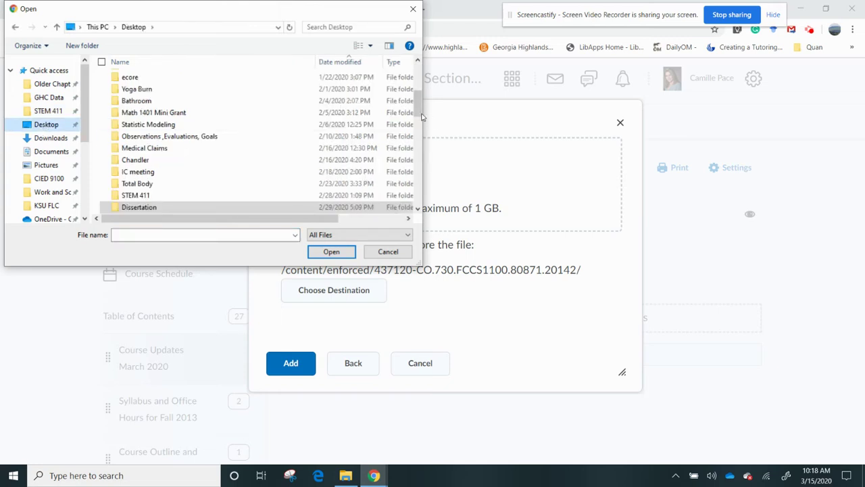
{"action": "mouse_move", "coordinate": [418, 115]}
{"action": "left_mouse_down"}
{"action": "mouse_move", "coordinate": [418, 152]}
{"action": "mouse_move", "coordinate": [409, 85]}
{"action": "mouse_move", "coordinate": [413, 105]}
{"action": "left_mouse_up"}
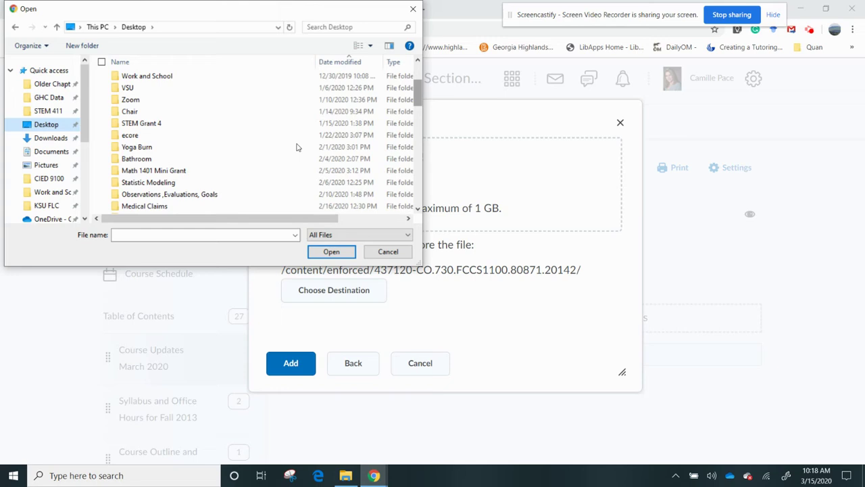
{"action": "double_click", "coordinate": [188, 174]}
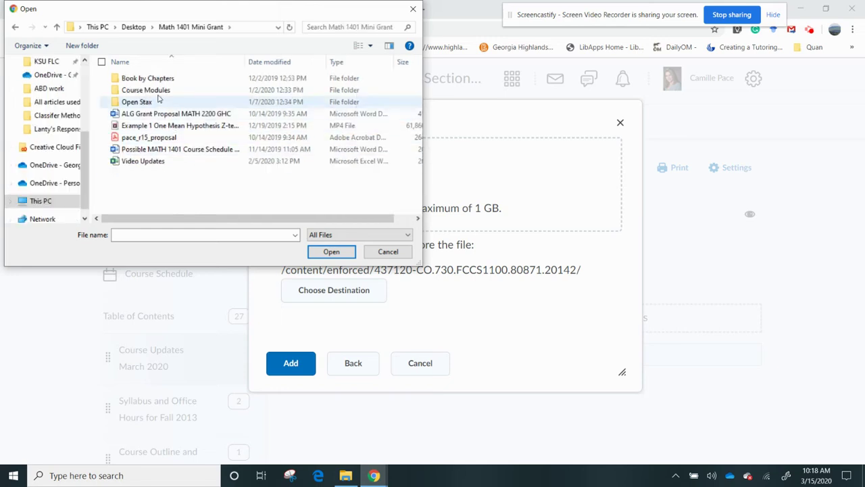
{"action": "double_click", "coordinate": [144, 90]}
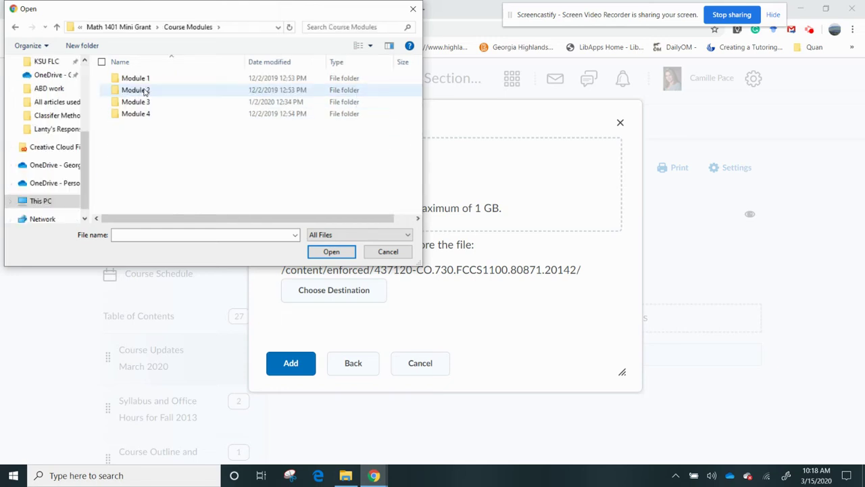
{"action": "double_click", "coordinate": [137, 102]}
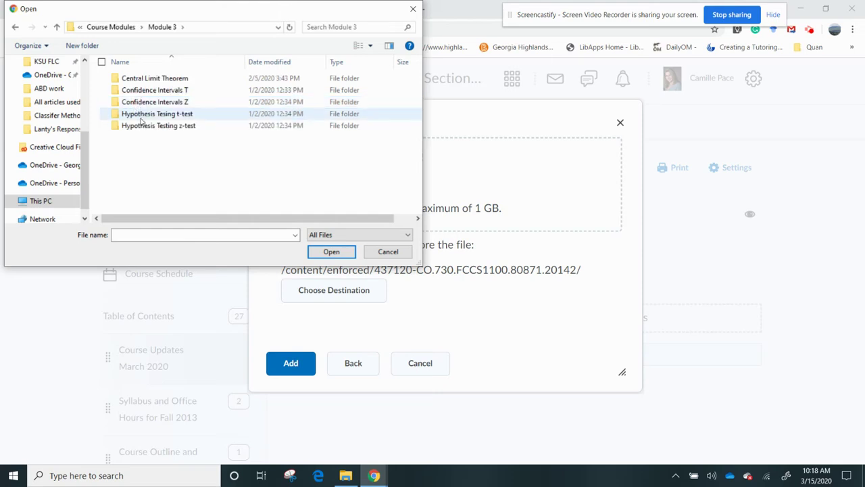
{"action": "double_click", "coordinate": [143, 116]}
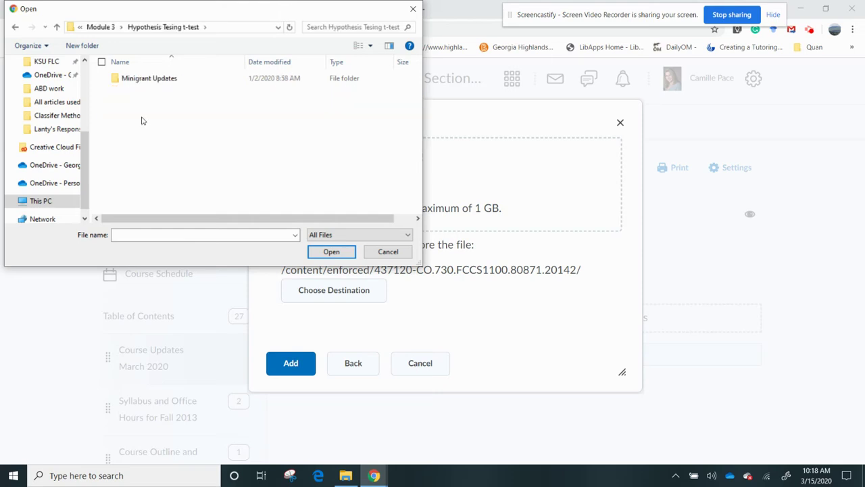
{"action": "left_click", "coordinate": [140, 81]}
{"action": "double_click", "coordinate": [140, 81]}
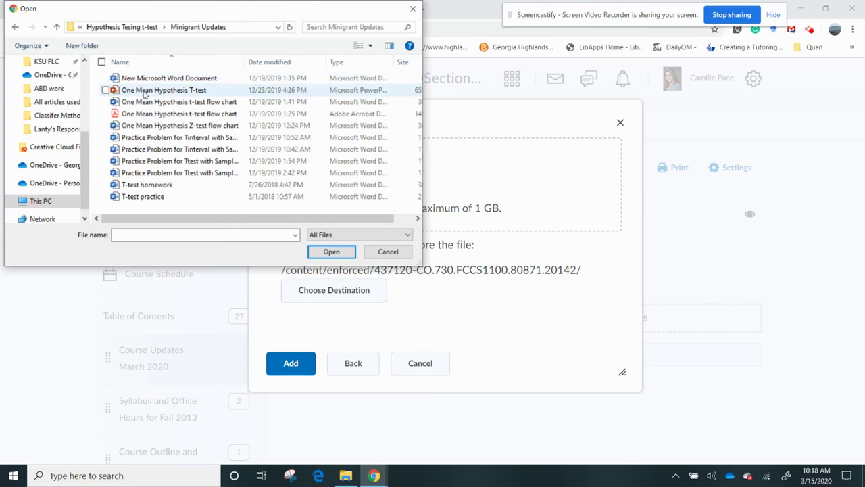
- Upload the One Mean Hypothesis T-test presentation, t-test flow chart PDF and first Practice Problem for Tinterval with Sample Data document, and add them to the module
{"action": "left_click", "coordinate": [144, 94]}
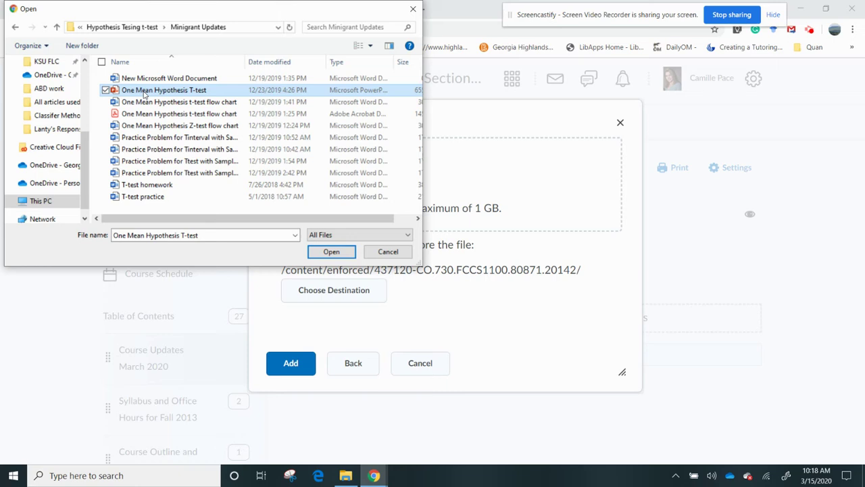
{"action": "left_click", "coordinate": [146, 115], "text": "ctrl"}
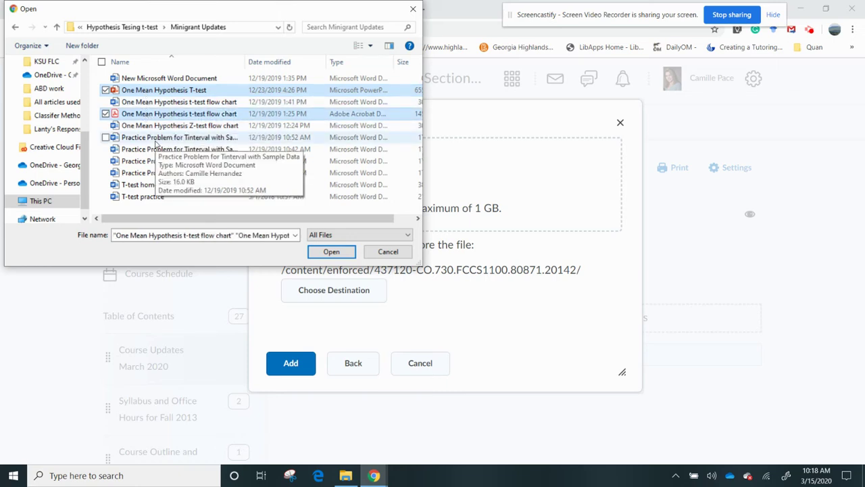
{"action": "left_click", "coordinate": [155, 139]}
{"action": "left_click", "coordinate": [154, 93]}
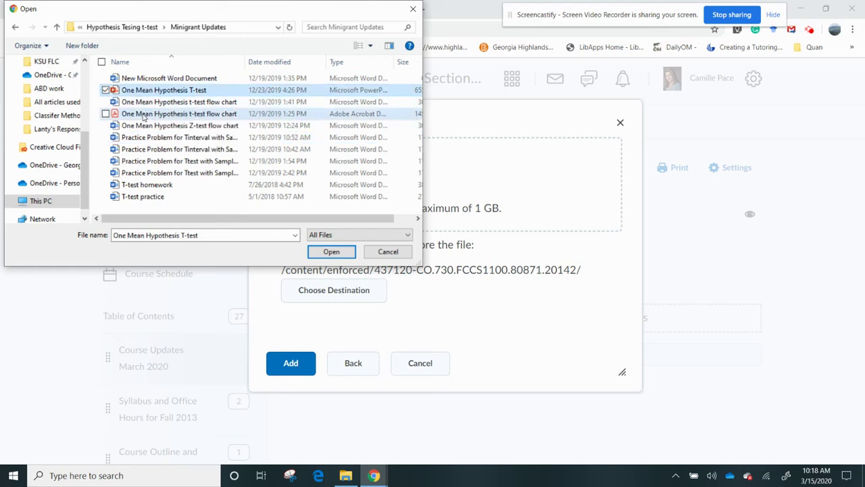
{"action": "left_click", "coordinate": [144, 117], "text": "ctrl"}
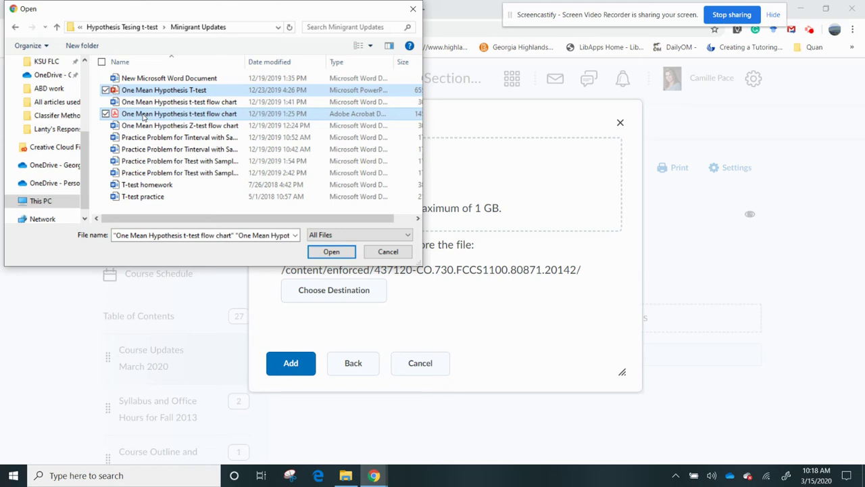
{"action": "left_click", "coordinate": [144, 139], "text": "ctrl"}
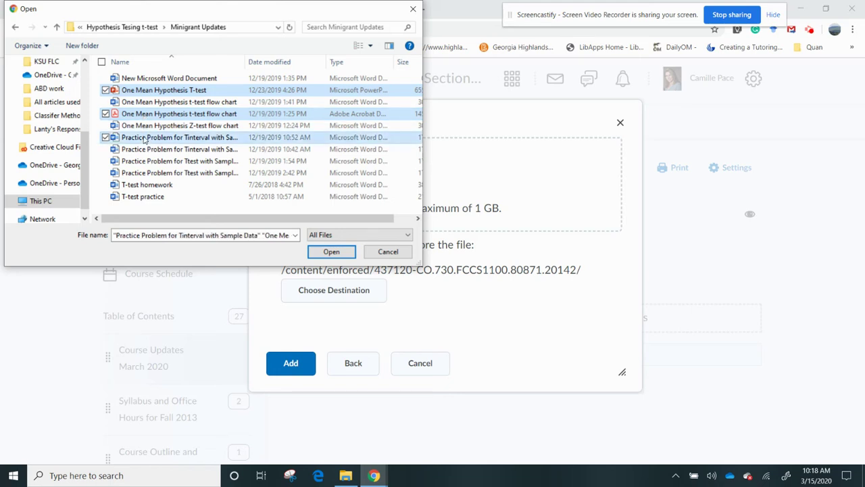
{"action": "left_click", "coordinate": [319, 255]}
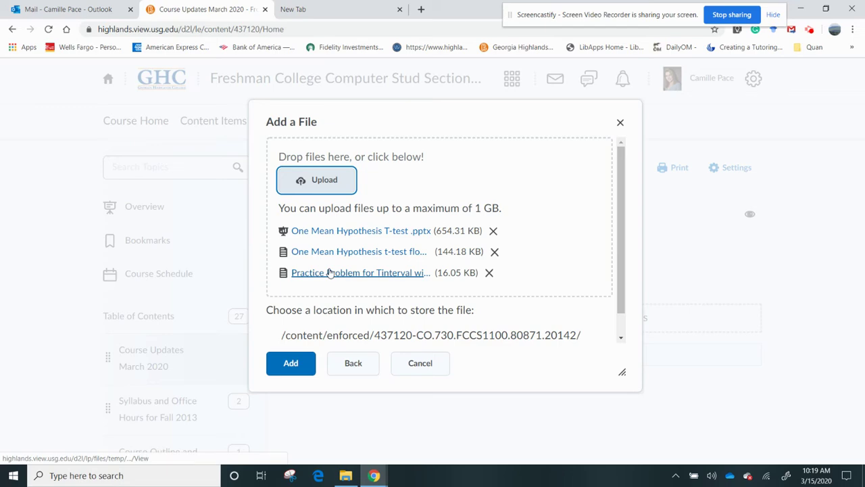
{"action": "left_click", "coordinate": [292, 362]}
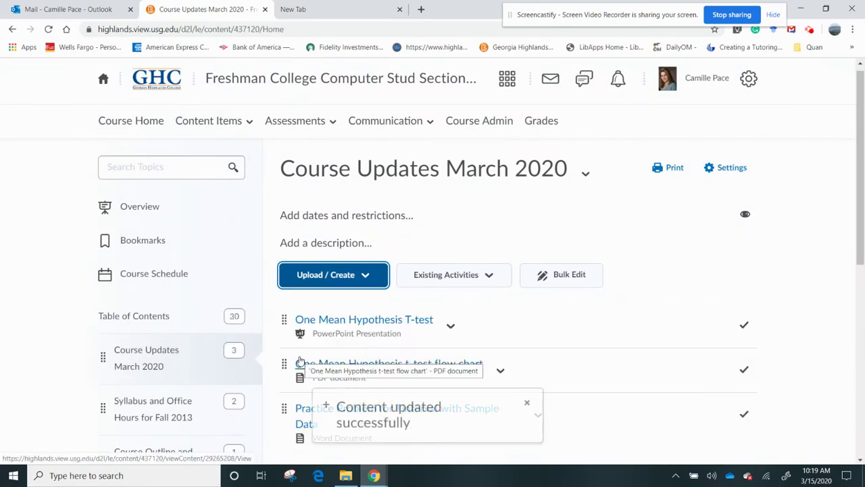
- Move Practice Problem for Tinterval with Sample Data above the One Mean Hypothesis t-test flow chart in the module
{"action": "left_click_drag", "start_coordinate": [859, 229], "coordinate": [862, 282]}
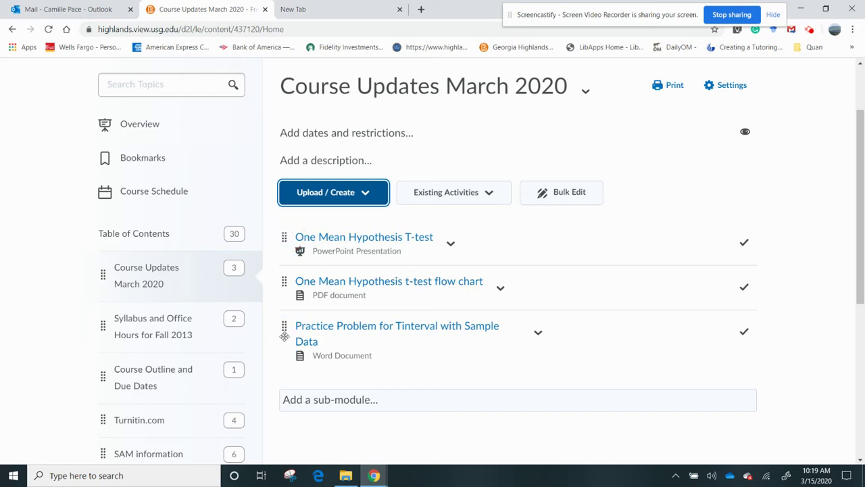
{"action": "left_click_drag", "start_coordinate": [284, 336], "coordinate": [286, 281]}
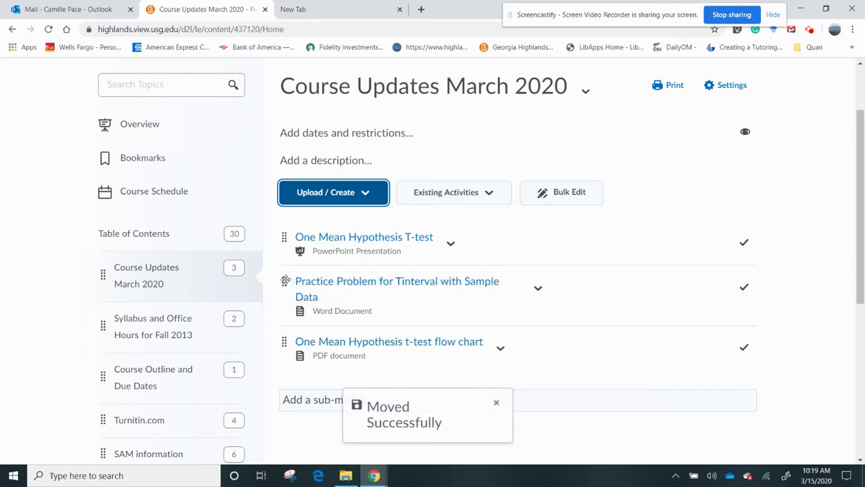
- Look through the module's content creation options and check the course's existing quizzes without adding one
{"action": "left_click", "coordinate": [370, 205]}
{"action": "left_click_drag", "start_coordinate": [399, 240], "coordinate": [411, 285]}
{"action": "left_click", "coordinate": [501, 238]}
{"action": "left_click", "coordinate": [491, 194]}
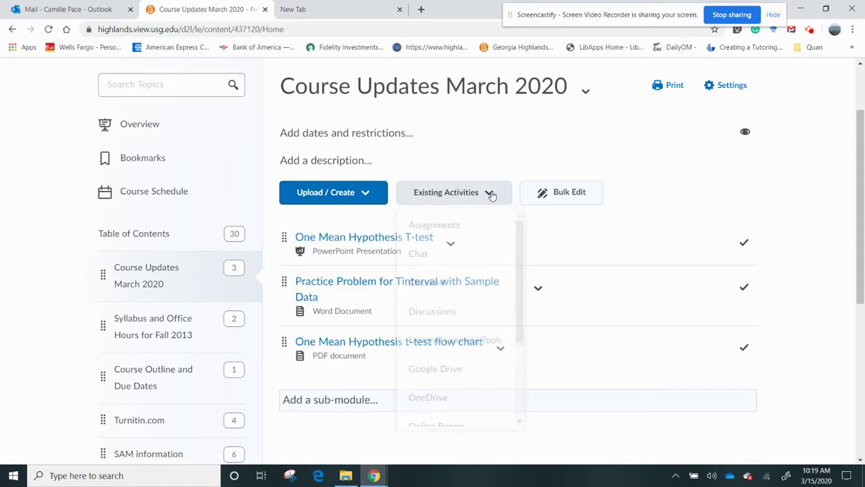
{"action": "left_click_drag", "start_coordinate": [518, 255], "coordinate": [519, 318]}
{"action": "left_click", "coordinate": [445, 353]}
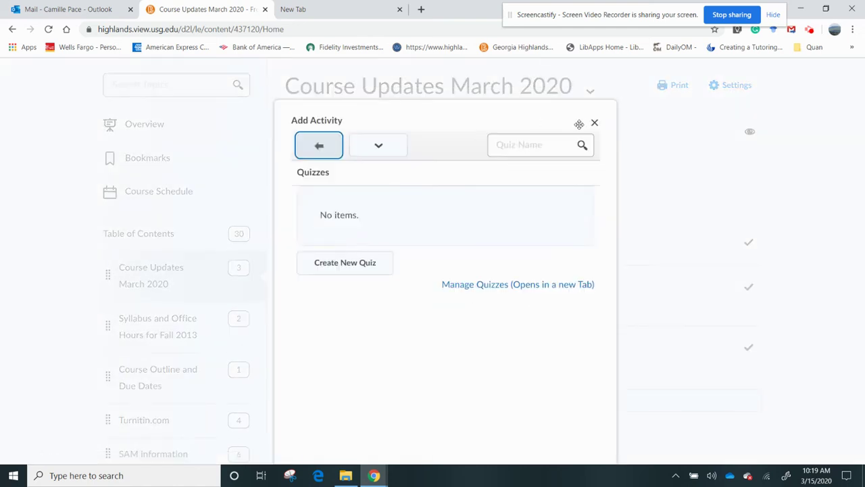
{"action": "left_click", "coordinate": [593, 124]}
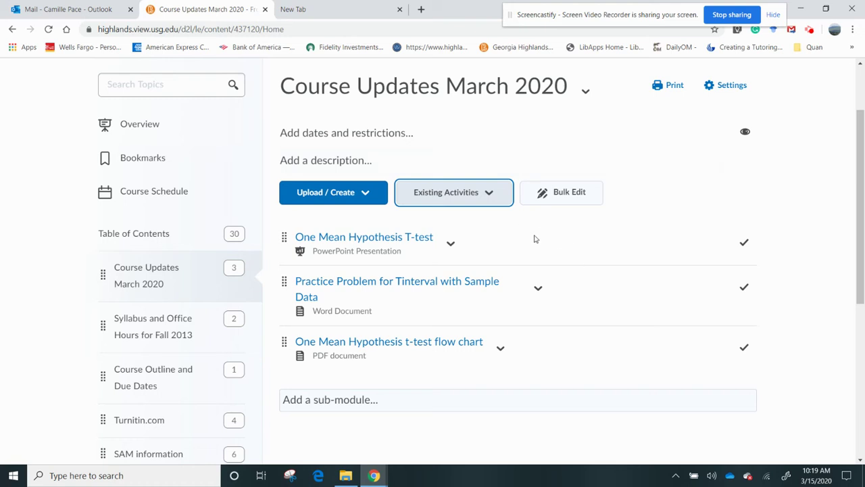
- Reselect the Course Updates March 2020 module and look through the existing activity types that can be added to it
{"action": "mouse_move", "coordinate": [857, 247]}
{"action": "left_mouse_down"}
{"action": "mouse_move", "coordinate": [855, 231]}
{"action": "mouse_move", "coordinate": [857, 260]}
{"action": "mouse_move", "coordinate": [857, 240]}
{"action": "mouse_move", "coordinate": [863, 244]}
{"action": "left_mouse_up"}
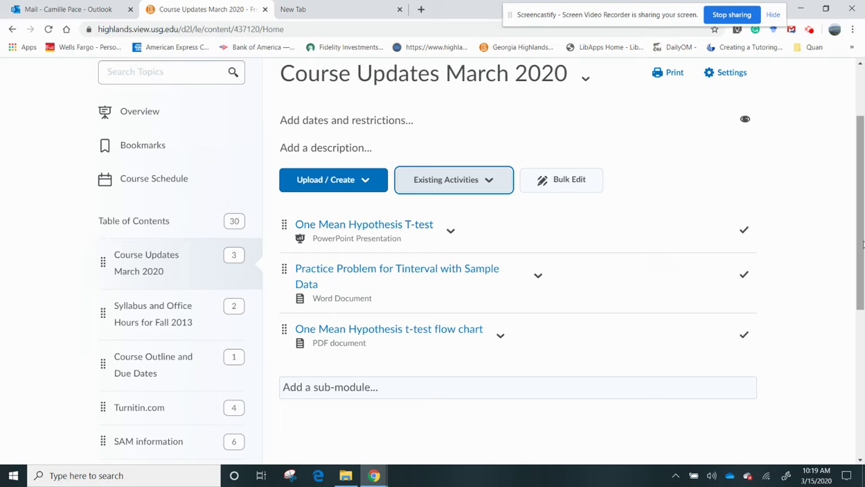
{"action": "left_click_drag", "start_coordinate": [862, 247], "coordinate": [861, 212]}
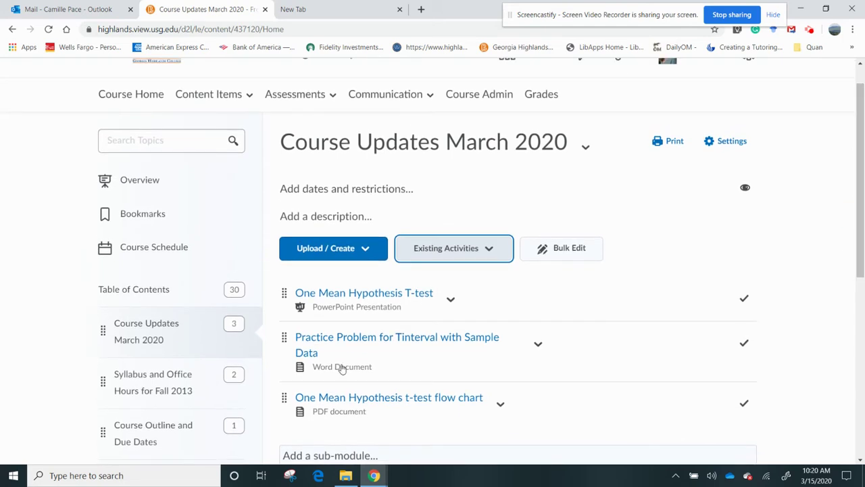
{"action": "left_click", "coordinate": [166, 329]}
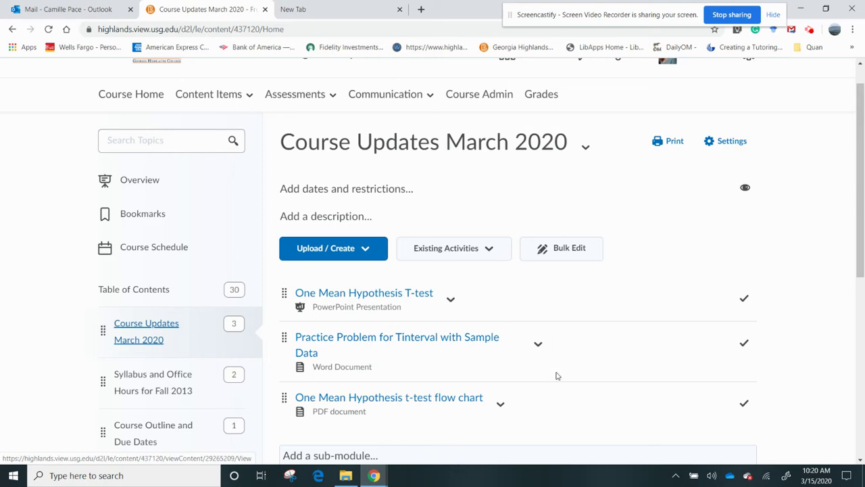
{"action": "scroll", "coordinate": [862, 263], "scroll_direction": "up", "scroll_amount": 1}
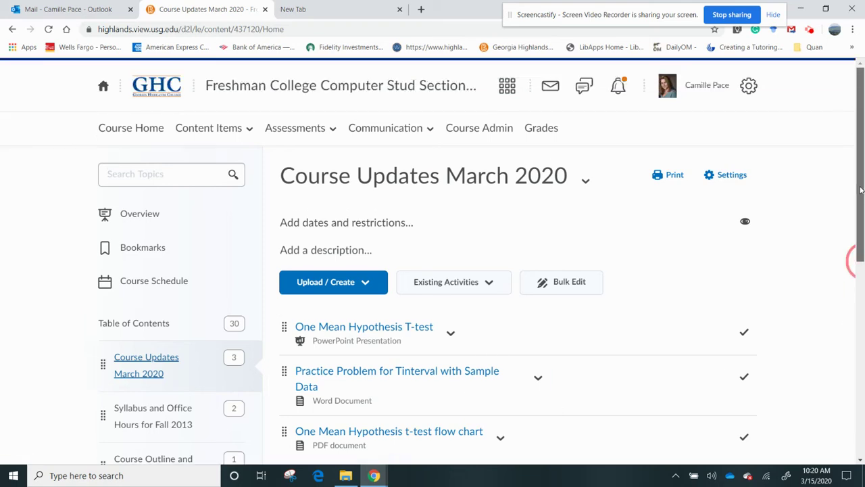
{"action": "left_click", "coordinate": [482, 289]}
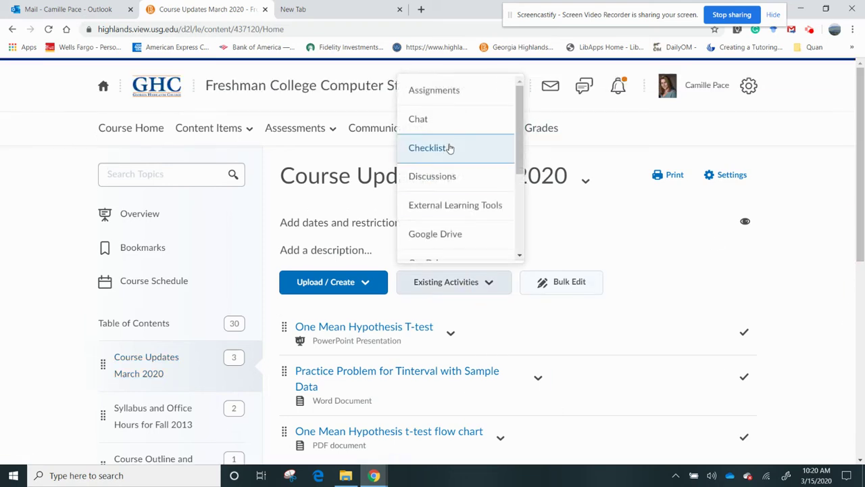
{"action": "left_click_drag", "start_coordinate": [520, 145], "coordinate": [531, 227]}
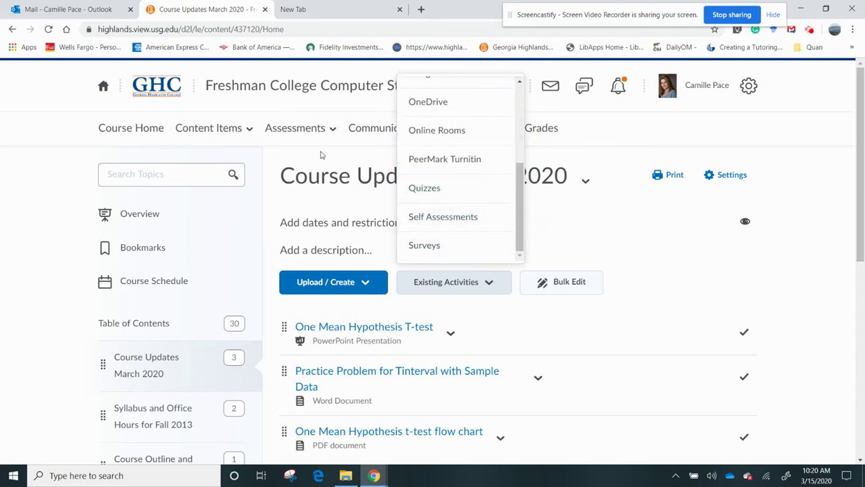
- From the course home page, open the One Mean Hypothesis T-test presentation in Course Updates March 2020 and browse its slides to slide 9
{"action": "left_click", "coordinate": [135, 133]}
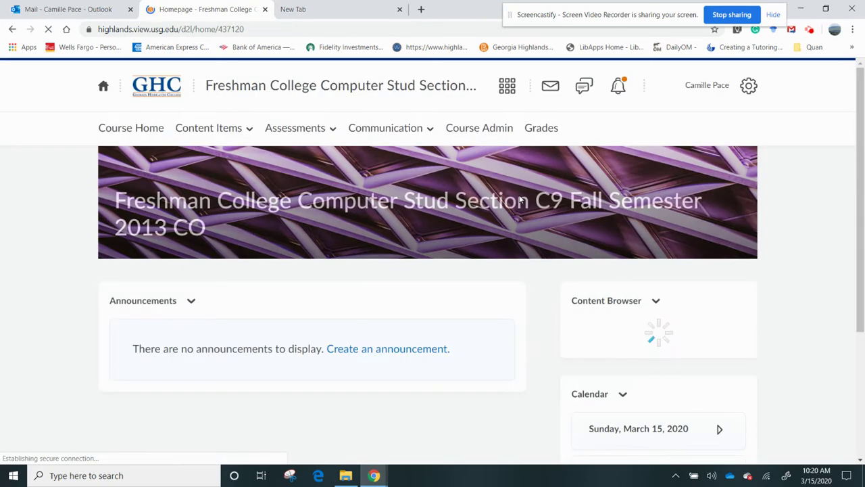
{"action": "scroll", "coordinate": [858, 122], "scroll_direction": "down", "scroll_amount": 2}
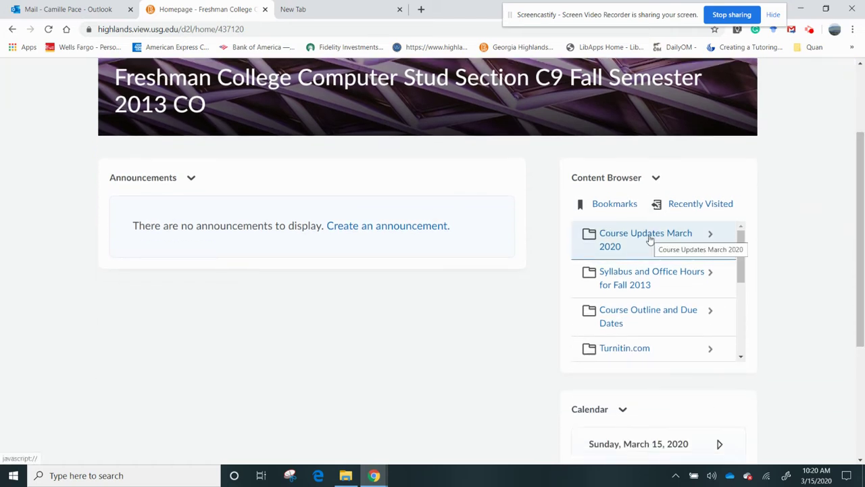
{"action": "left_click", "coordinate": [650, 240]}
{"action": "left_click", "coordinate": [640, 249]}
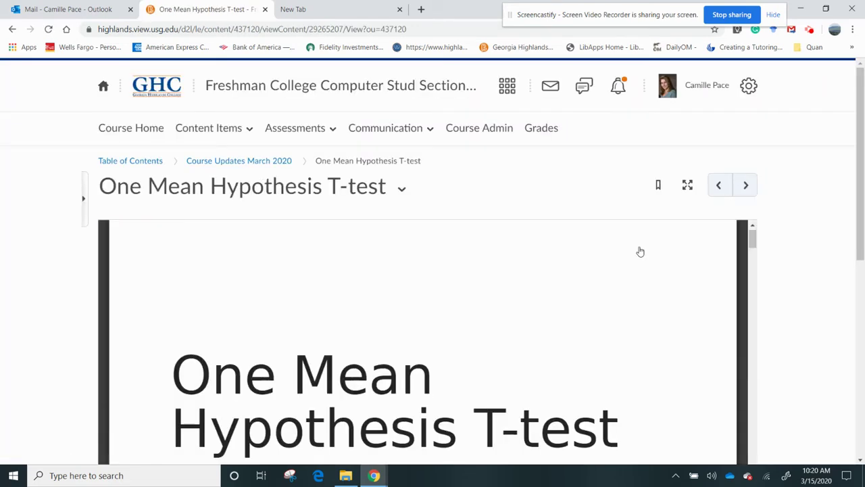
{"action": "left_click_drag", "start_coordinate": [863, 133], "coordinate": [862, 181]}
{"action": "left_click_drag", "start_coordinate": [753, 143], "coordinate": [798, 280]}
{"action": "left_click_drag", "start_coordinate": [859, 212], "coordinate": [863, 264]}
{"action": "scroll", "coordinate": [858, 211], "scroll_direction": "down", "scroll_amount": 1}
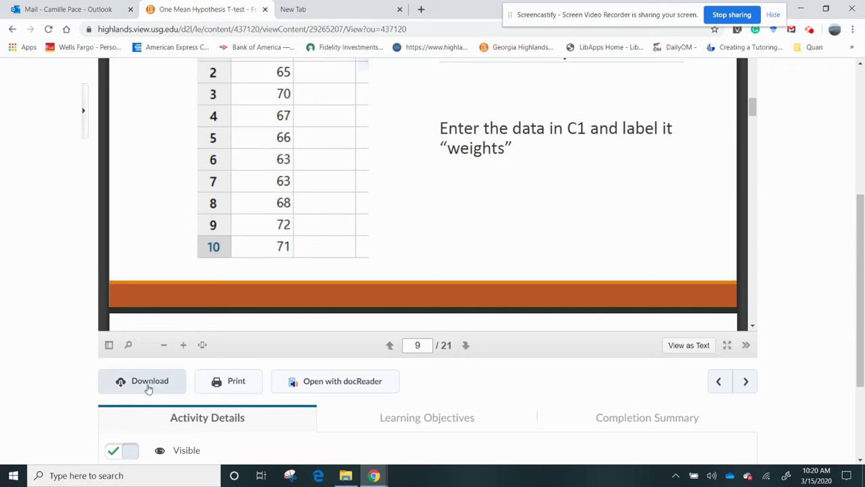
- View page 2 of the presentation in docReader and return to the Course Updates March 2020 module
{"action": "left_click", "coordinate": [312, 382]}
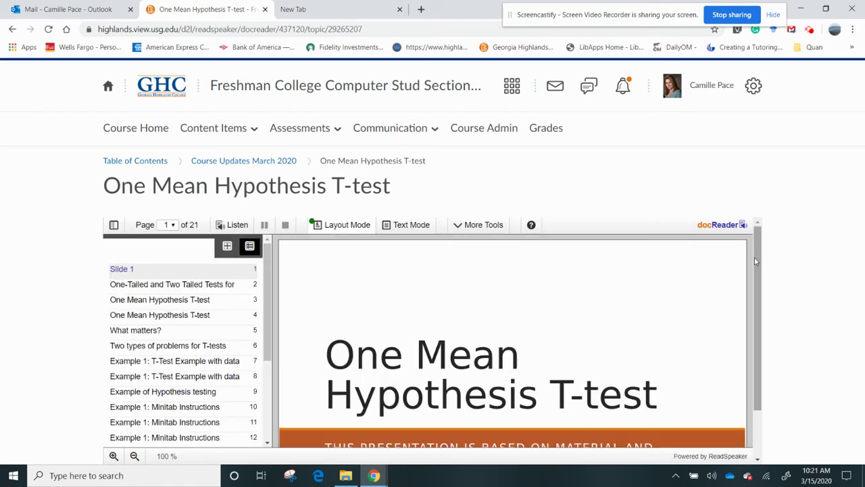
{"action": "left_click_drag", "start_coordinate": [756, 262], "coordinate": [756, 279]}
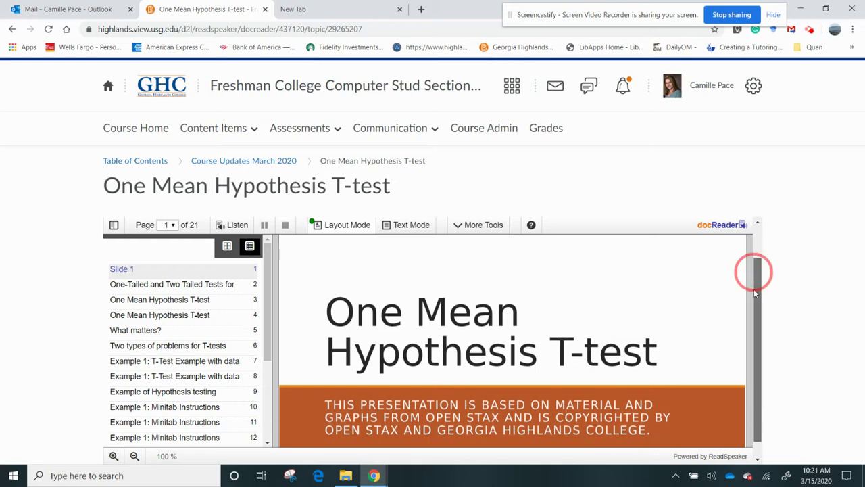
{"action": "left_click", "coordinate": [211, 287]}
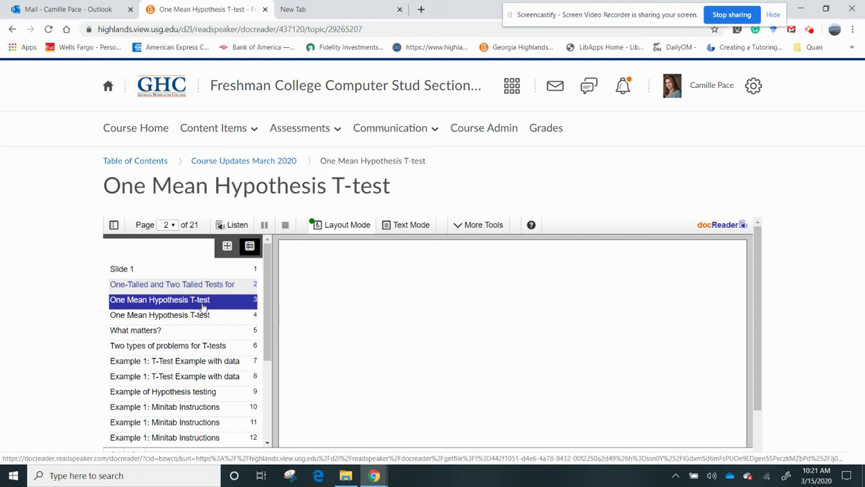
{"action": "left_click", "coordinate": [259, 164]}
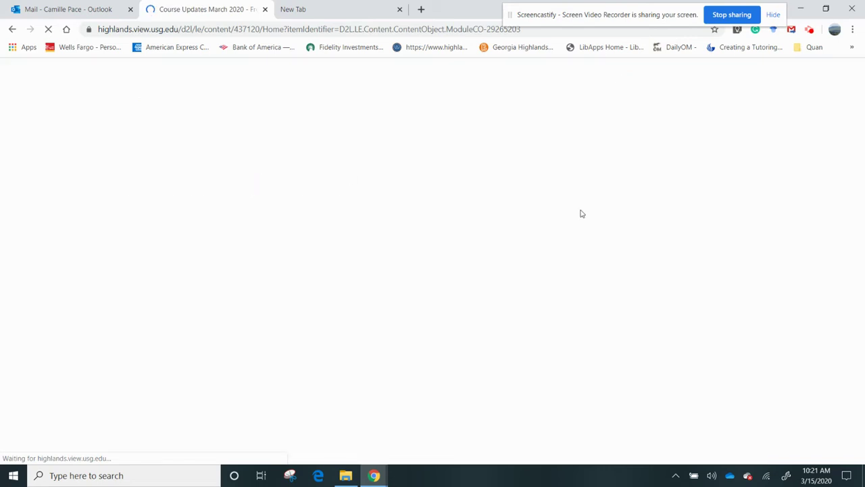
- Open the Practice Problem for Tinterval with Sample Data document from the module and look through its first page
{"action": "scroll", "coordinate": [483, 252], "scroll_direction": "down", "scroll_amount": 2}
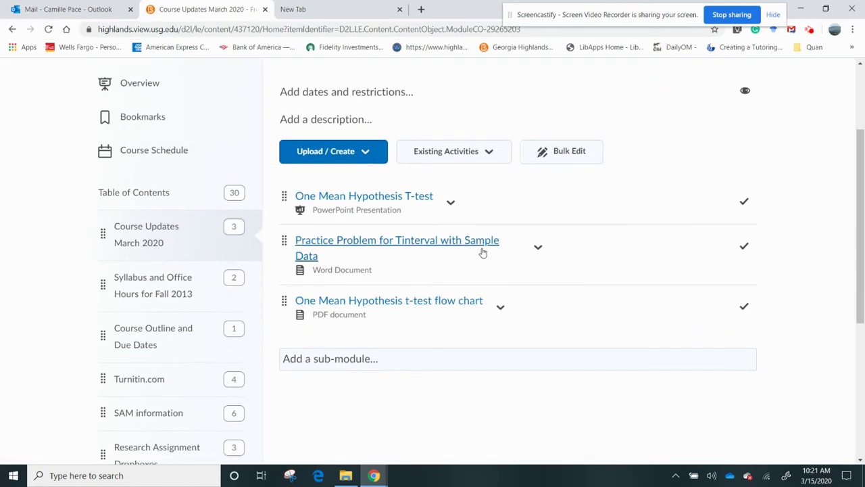
{"action": "left_click", "coordinate": [444, 244]}
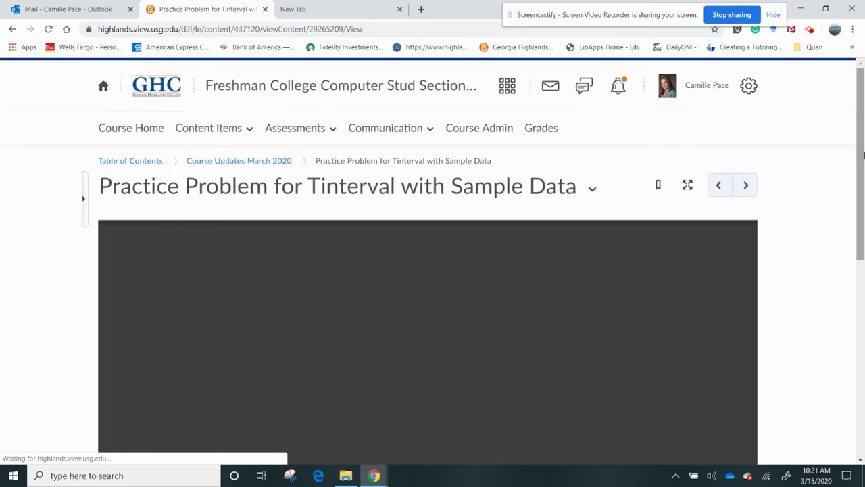
{"action": "left_click_drag", "start_coordinate": [863, 144], "coordinate": [864, 195]}
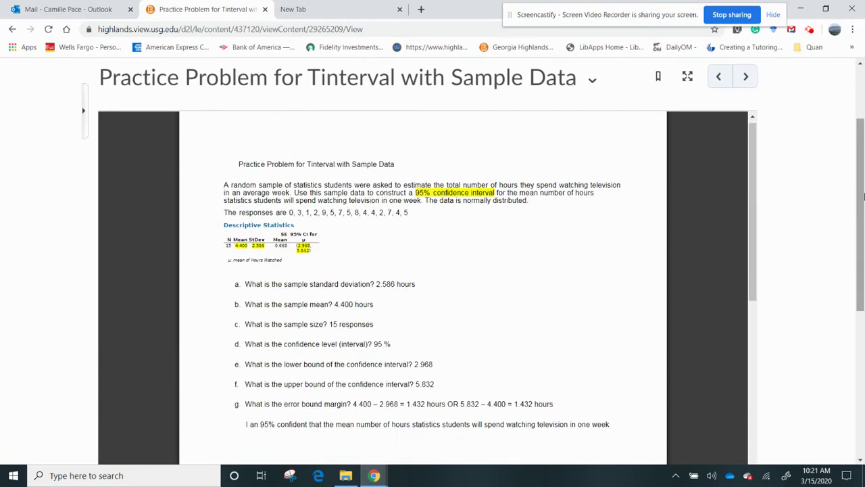
{"action": "left_click_drag", "start_coordinate": [750, 179], "coordinate": [737, 161]}
{"action": "left_click", "coordinate": [749, 234]}
{"action": "left_click_drag", "start_coordinate": [860, 186], "coordinate": [864, 252]}
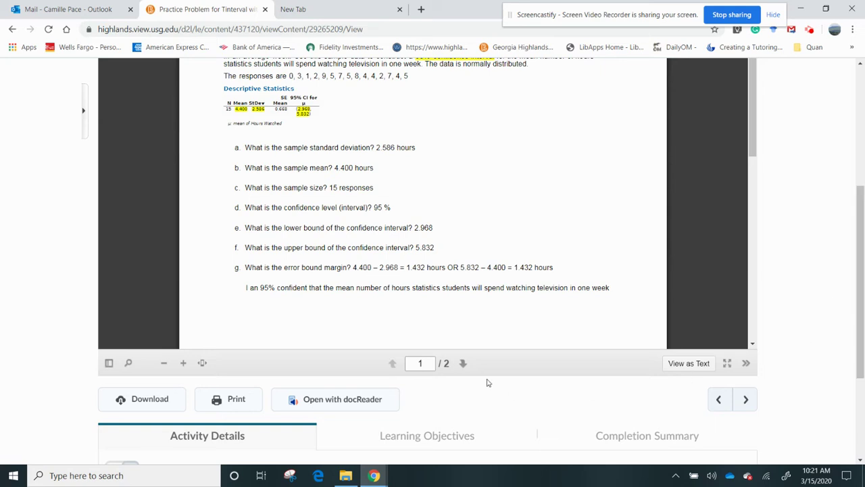
- Open the practice problem in docReader, listen to part of it, and return to the Course Updates March 2020 module
{"action": "left_click", "coordinate": [380, 401]}
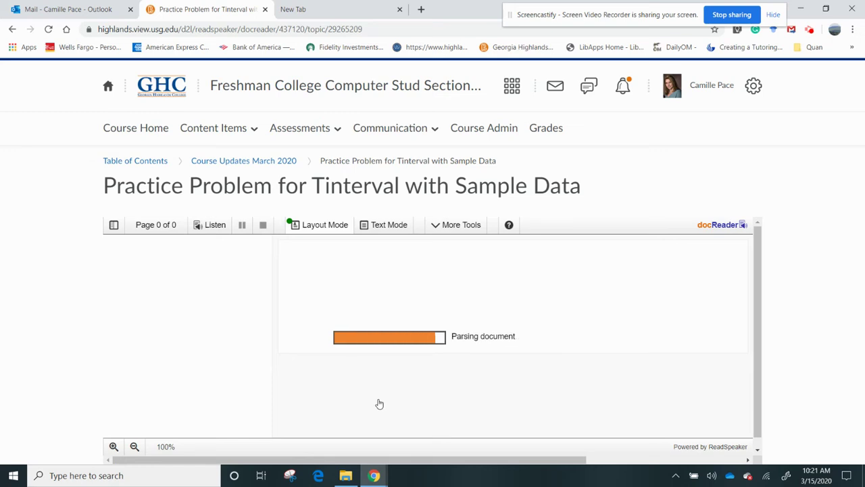
{"action": "left_click", "coordinate": [221, 232]}
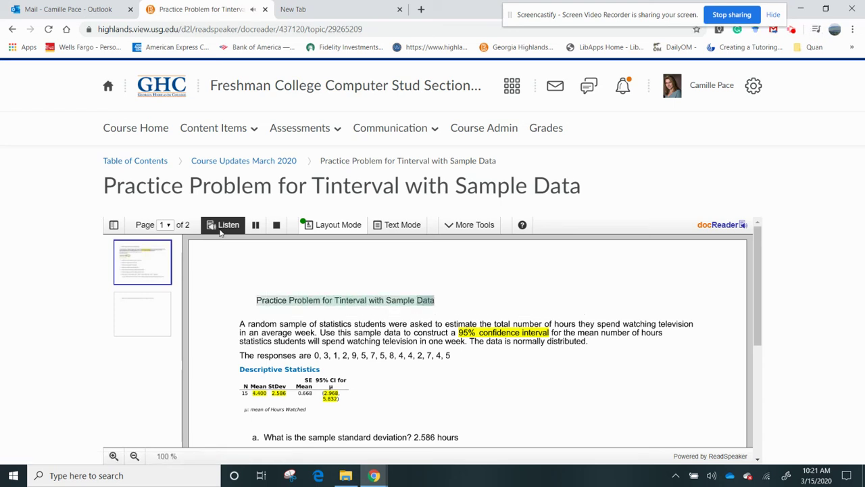
{"action": "left_click", "coordinate": [256, 225]}
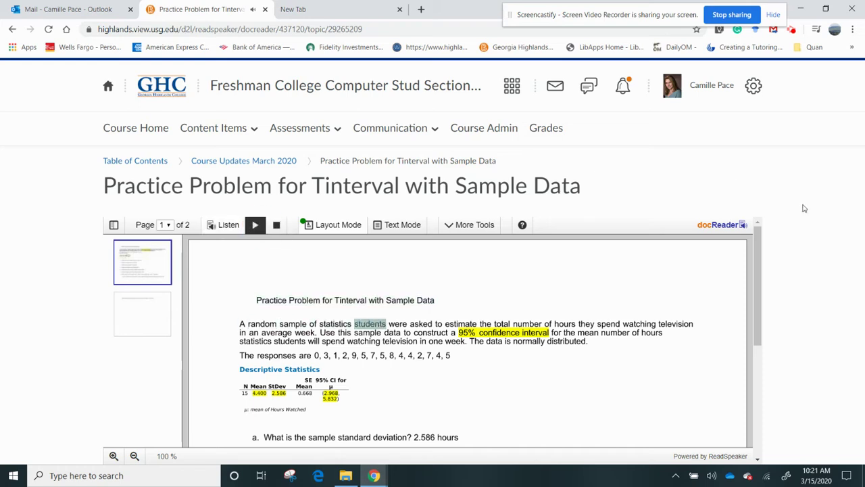
{"action": "left_click_drag", "start_coordinate": [757, 251], "coordinate": [757, 307]}
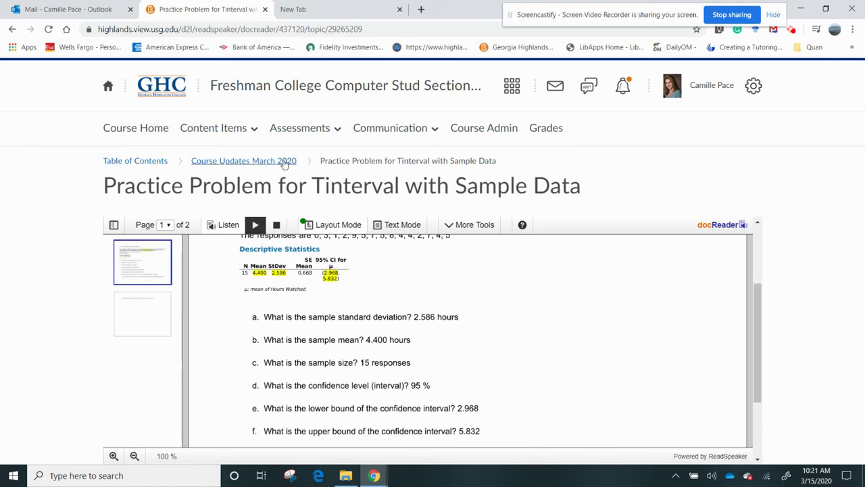
{"action": "left_click", "coordinate": [285, 163]}
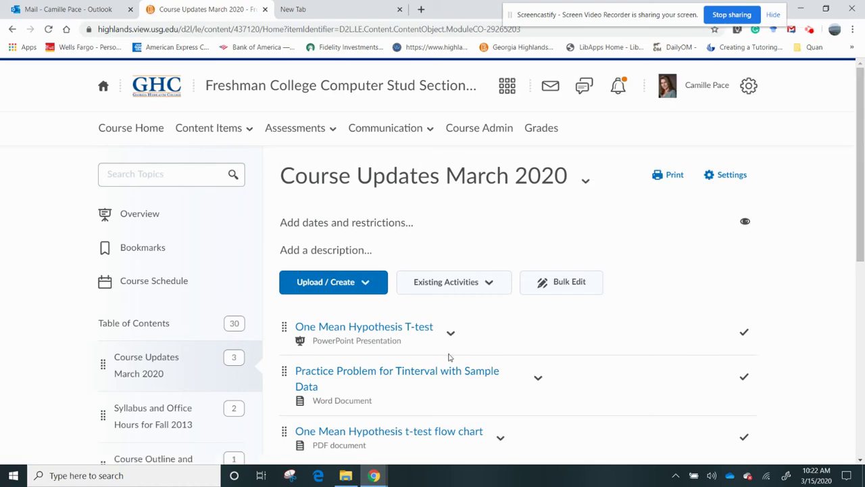
- Reopen the Practice Problem for Tinterval with Sample Data document and enlarge its preview for reading
{"action": "left_click", "coordinate": [440, 373]}
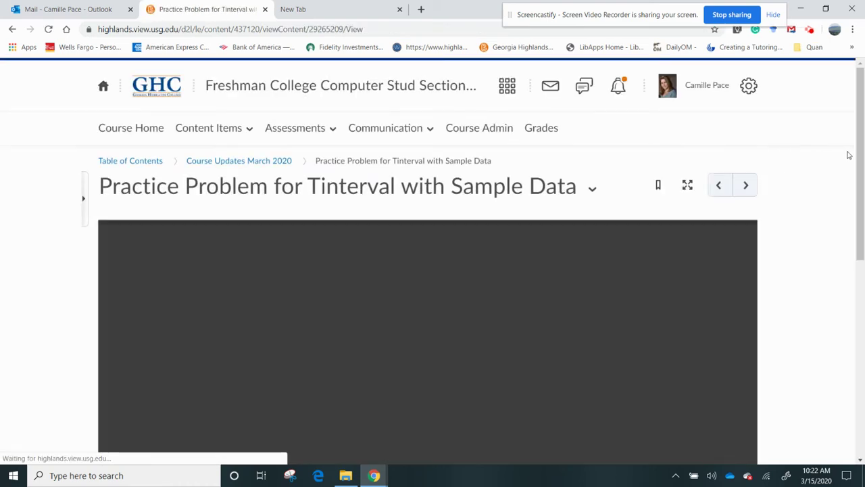
{"action": "left_click_drag", "start_coordinate": [859, 140], "coordinate": [862, 290]}
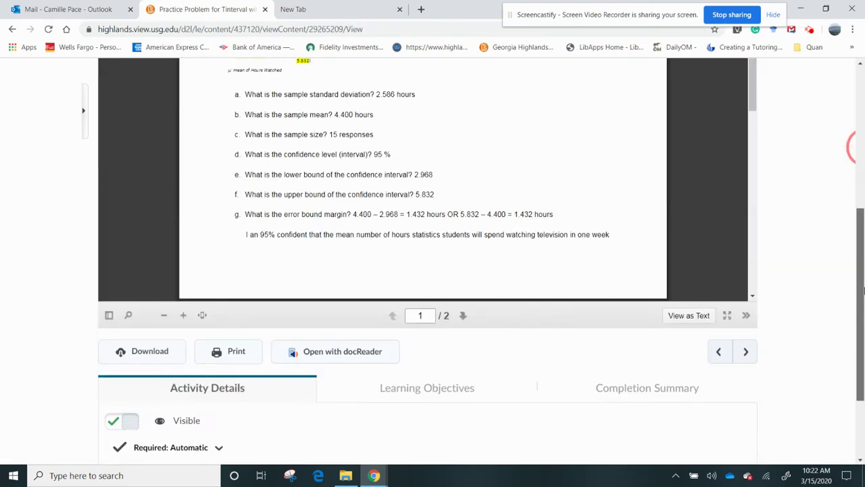
{"action": "left_click", "coordinate": [182, 315]}
{"action": "left_click", "coordinate": [183, 315]}
{"action": "left_click", "coordinate": [183, 315]}
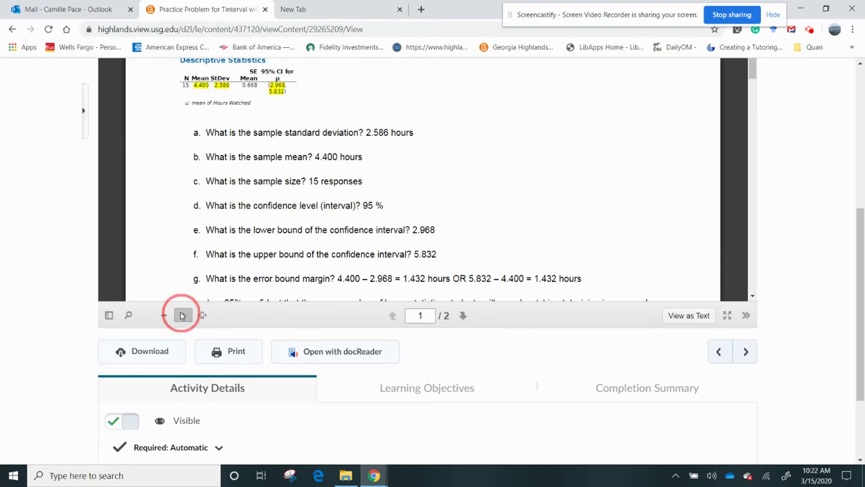
{"action": "left_click_drag", "start_coordinate": [858, 298], "coordinate": [858, 251]}
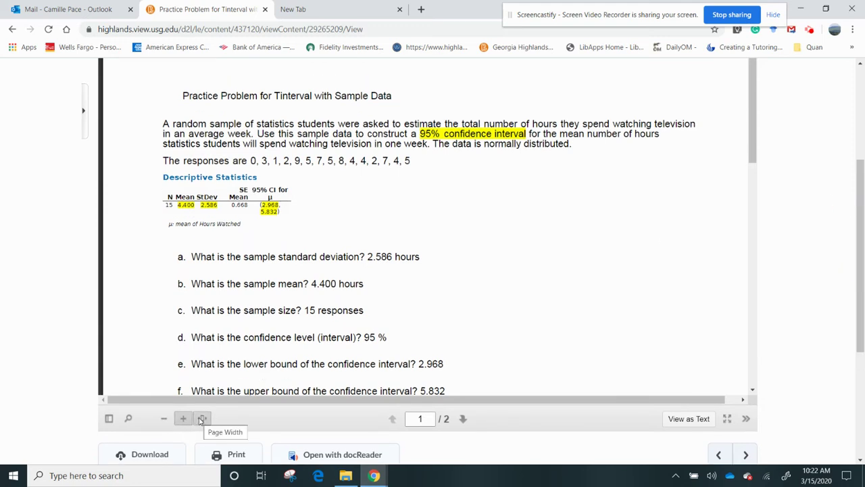
{"action": "left_click_drag", "start_coordinate": [858, 314], "coordinate": [853, 264]}
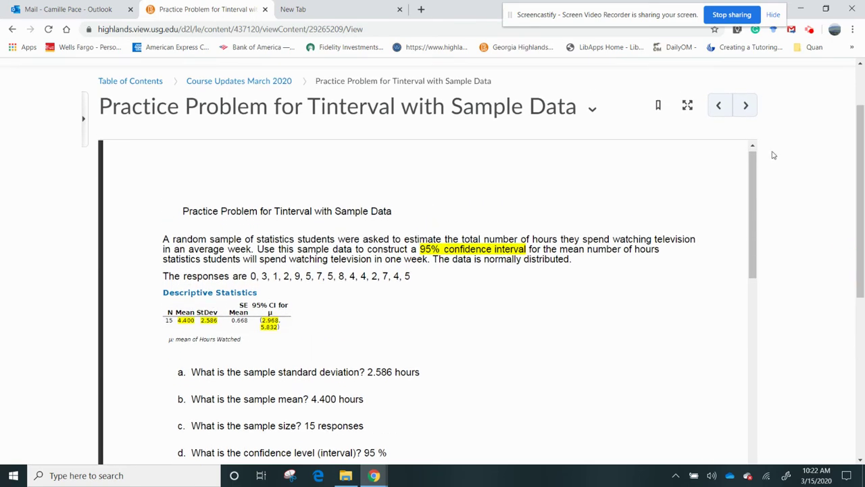
- Go on to the module's One Mean Hypothesis t-test flow chart and look through its preview
{"action": "left_click", "coordinate": [746, 106]}
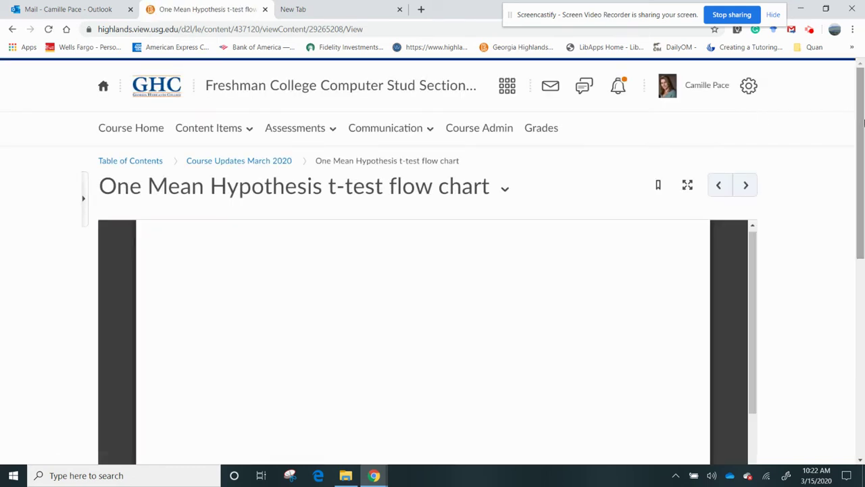
{"action": "left_click_drag", "start_coordinate": [858, 132], "coordinate": [864, 173]}
{"action": "left_click_drag", "start_coordinate": [863, 204], "coordinate": [863, 259]}
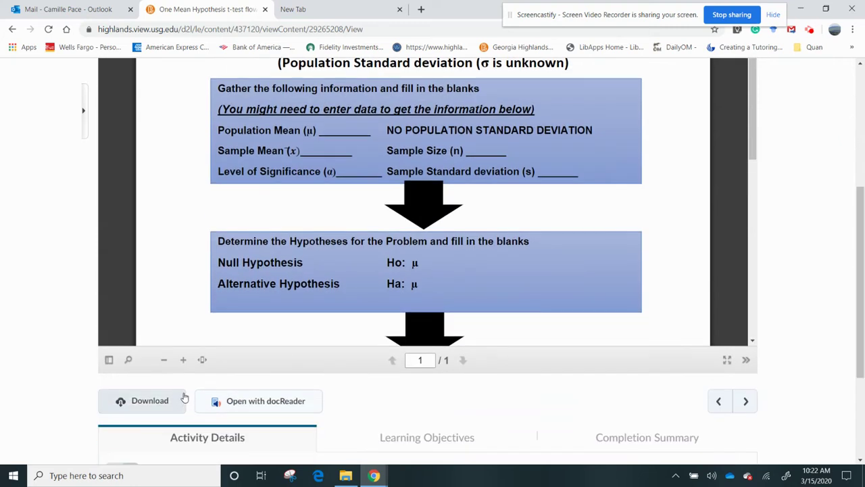
- Open the flow chart in docReader, listen to its beginning, and return to the Course Updates March 2020 module
{"action": "left_click", "coordinate": [248, 409]}
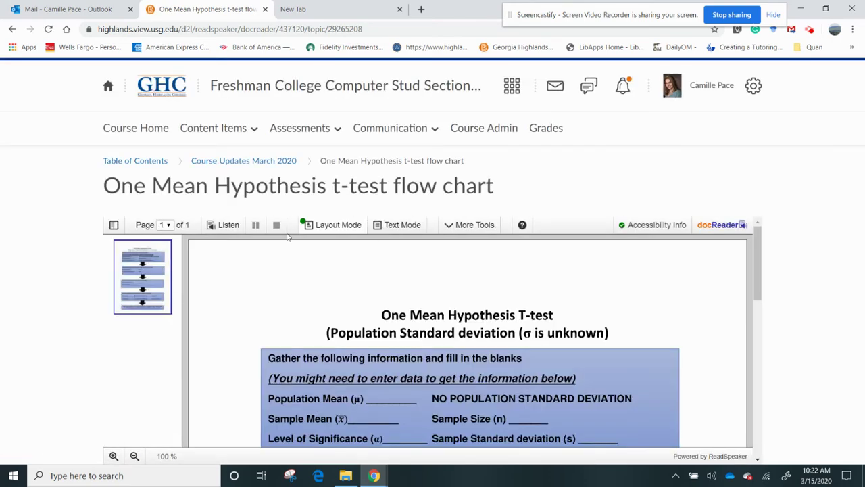
{"action": "left_click", "coordinate": [221, 224]}
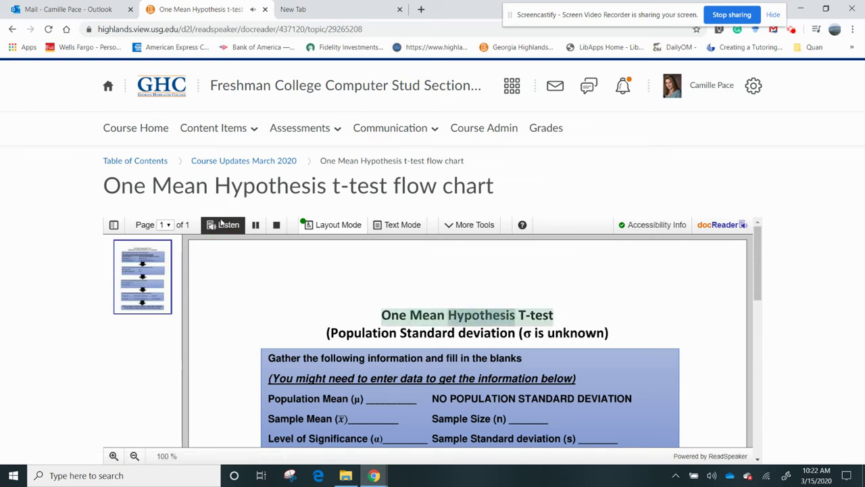
{"action": "left_click", "coordinate": [255, 225]}
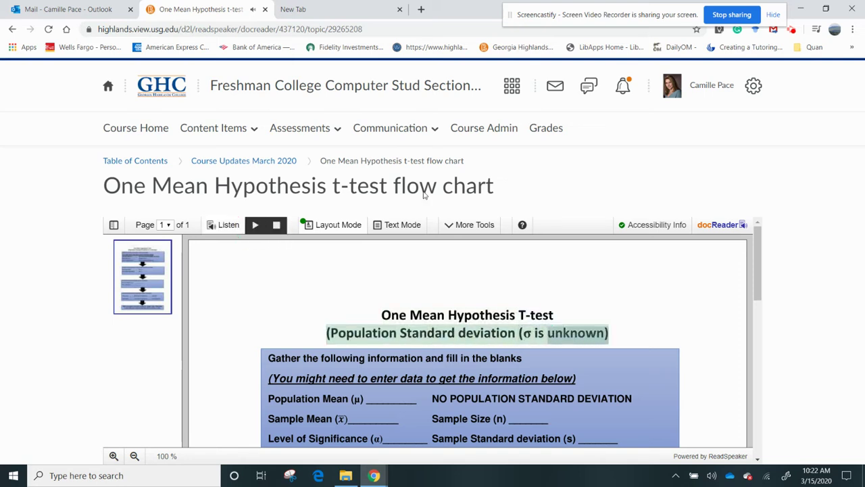
{"action": "left_click_drag", "start_coordinate": [758, 255], "coordinate": [747, 296]}
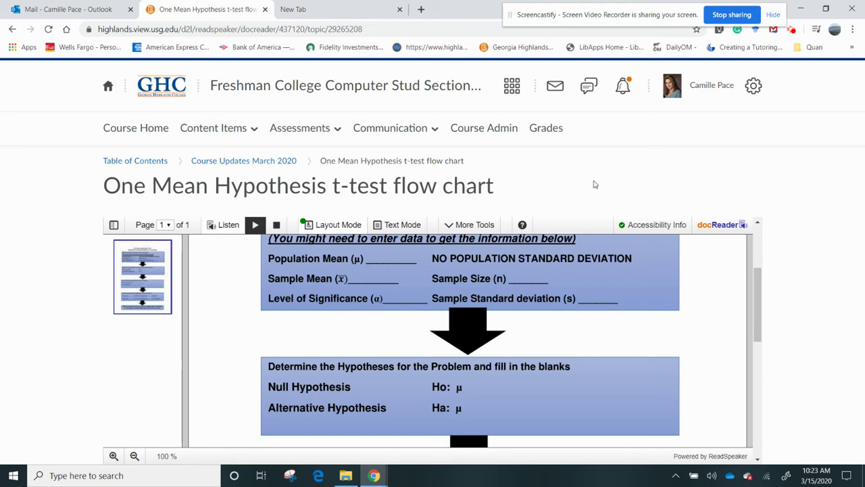
{"action": "right_click", "coordinate": [232, 165]}
{"action": "left_click", "coordinate": [223, 161]}
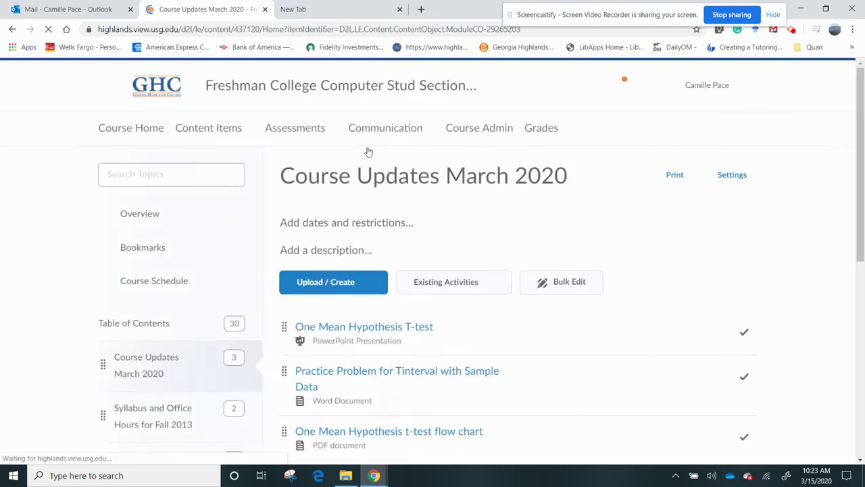
- Open Course Builder from the course administration page and check the outline placeholders it offers
{"action": "mouse_move", "coordinate": [856, 166]}
{"action": "left_mouse_down"}
{"action": "mouse_move", "coordinate": [862, 221]}
{"action": "mouse_move", "coordinate": [854, 168]}
{"action": "left_mouse_up"}
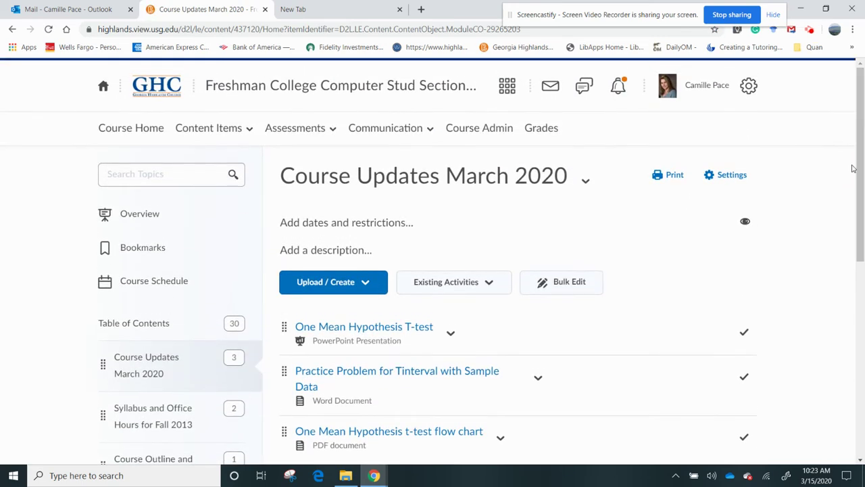
{"action": "left_click", "coordinate": [477, 129]}
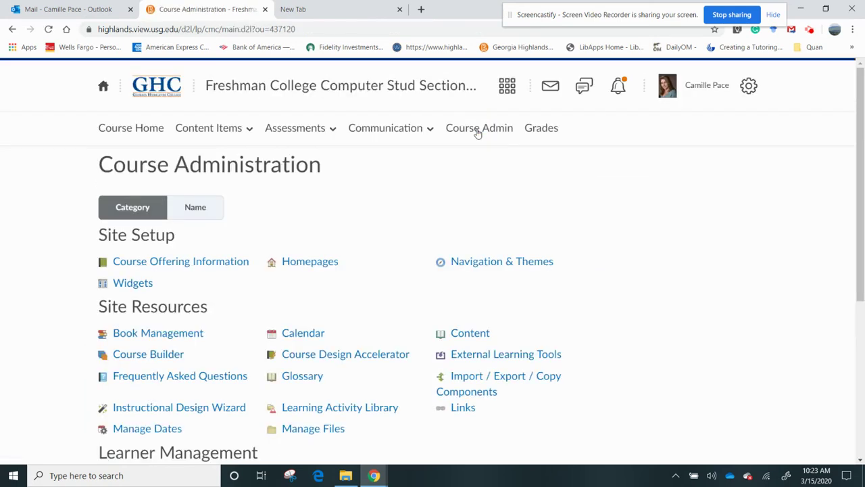
{"action": "right_click", "coordinate": [142, 360]}
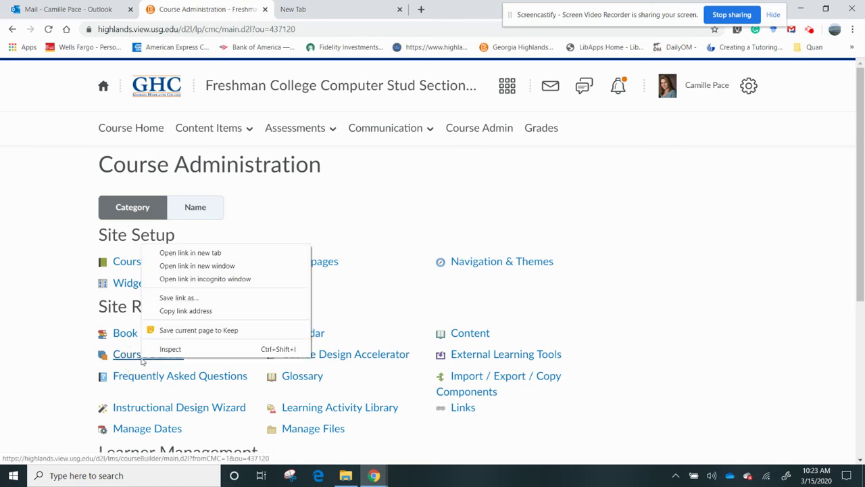
{"action": "left_click", "coordinate": [142, 361]}
{"action": "left_click", "coordinate": [142, 361]}
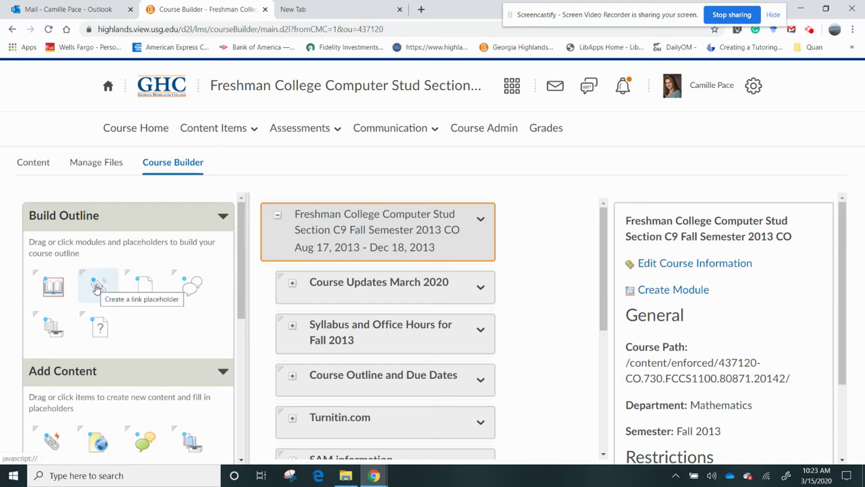
{"action": "left_click_drag", "start_coordinate": [98, 286], "coordinate": [135, 273]}
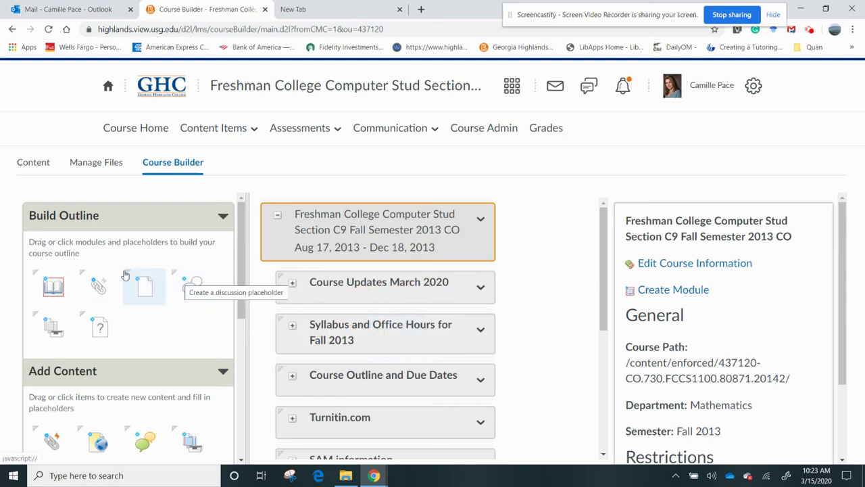
- Create a module named Discussions directly after Course Updates March 2020 in the course outline
{"action": "left_click_drag", "start_coordinate": [54, 287], "coordinate": [339, 312]}
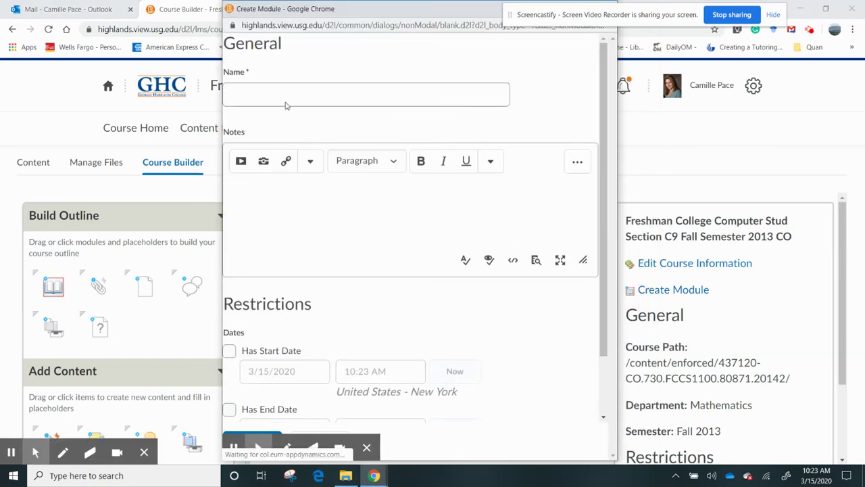
{"action": "left_click", "coordinate": [280, 93]}
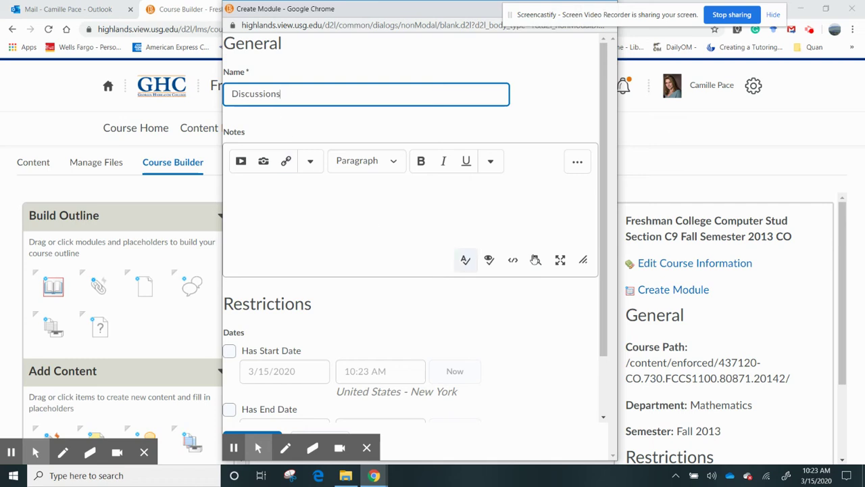
{"action": "left_click_drag", "start_coordinate": [604, 277], "coordinate": [601, 357]}
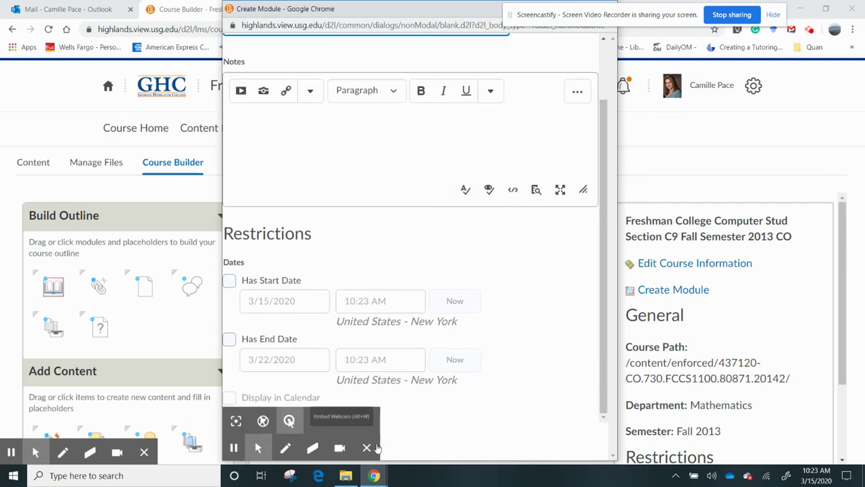
{"action": "left_click", "coordinate": [288, 417]}
{"action": "left_click", "coordinate": [254, 441]}
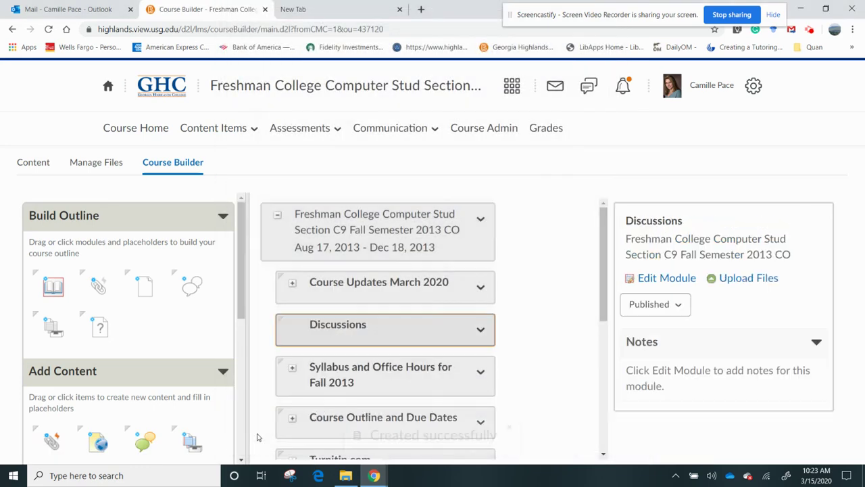
- Start a new discussion topic in the Discussions module, check the available forums, and title it March 30th Discussion on Ztest
{"action": "scroll", "coordinate": [241, 276], "scroll_direction": "down", "scroll_amount": 3}
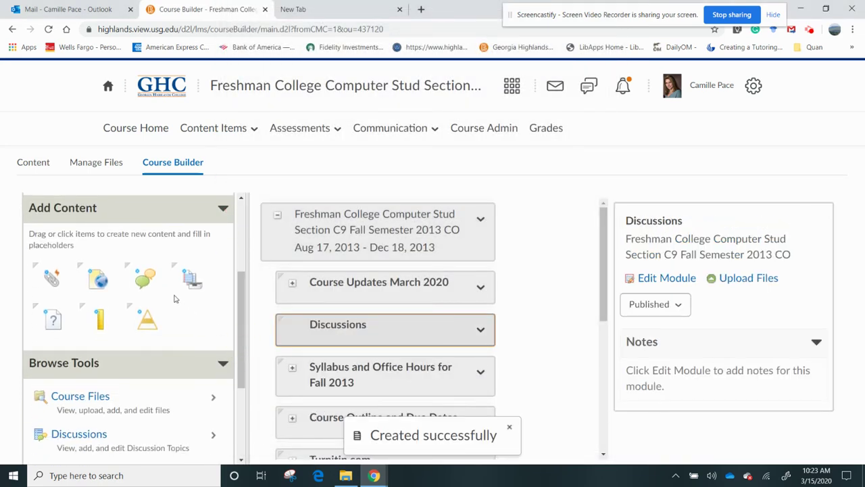
{"action": "left_click", "coordinate": [147, 286]}
{"action": "left_click_drag", "start_coordinate": [147, 286], "coordinate": [344, 324]}
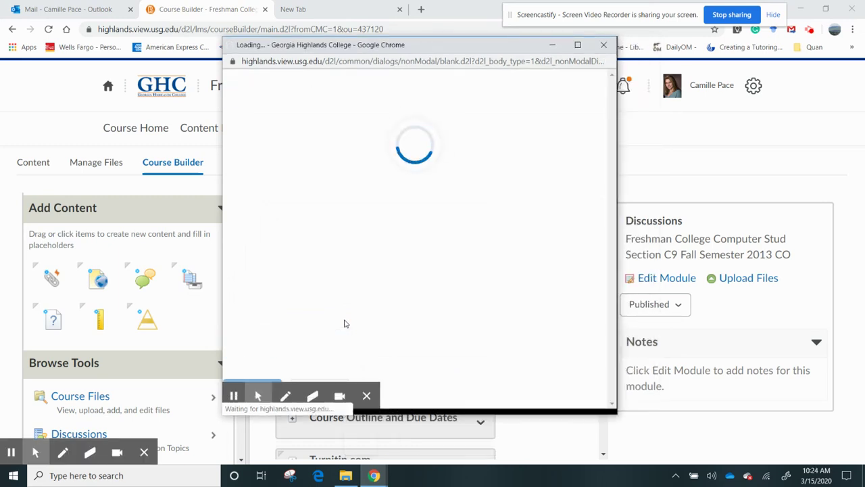
{"action": "left_click", "coordinate": [321, 185]}
{"action": "left_click", "coordinate": [321, 129]}
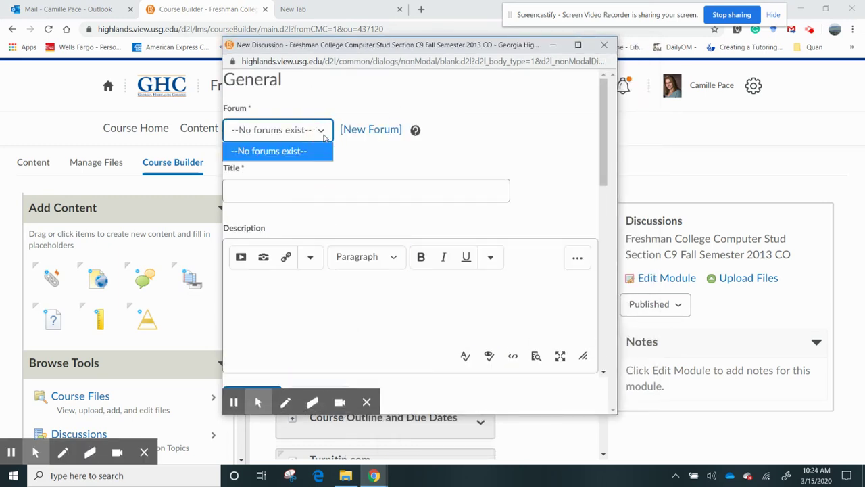
{"action": "left_click", "coordinate": [298, 189]}
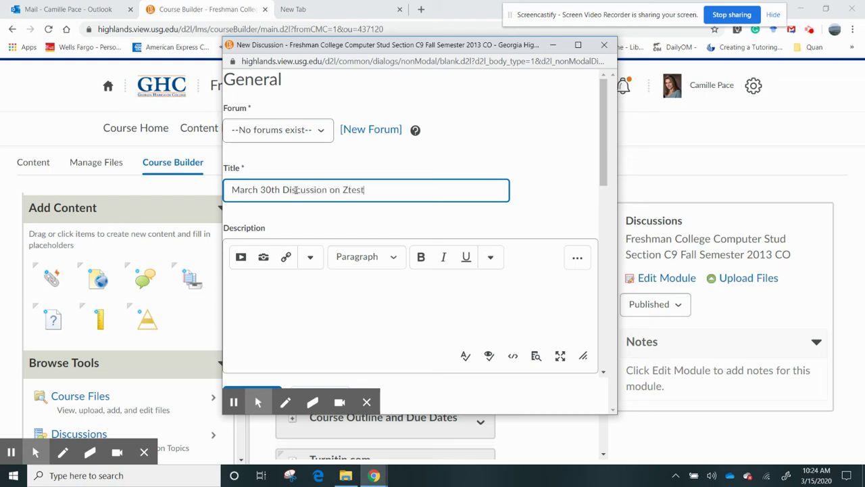
- Review the discussion's grading and posting options, try to create it without a forum, recheck the forum choices, and close the form
{"action": "left_click_drag", "start_coordinate": [601, 109], "coordinate": [592, 282]}
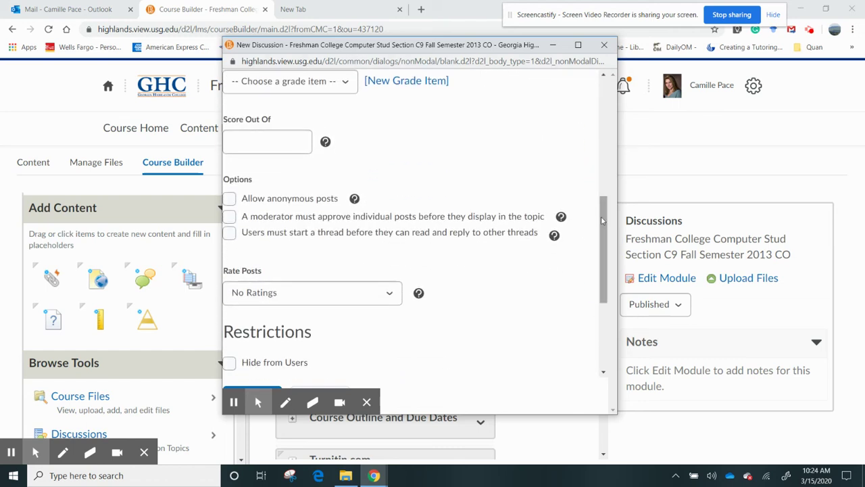
{"action": "left_click", "coordinate": [366, 403]}
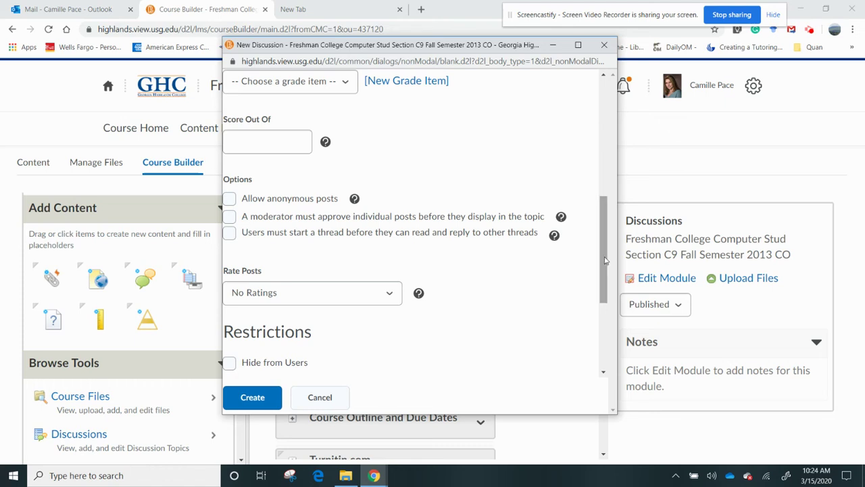
{"action": "mouse_move", "coordinate": [603, 263]}
{"action": "left_mouse_down"}
{"action": "mouse_move", "coordinate": [607, 318]}
{"action": "mouse_move", "coordinate": [600, 248]}
{"action": "left_mouse_up"}
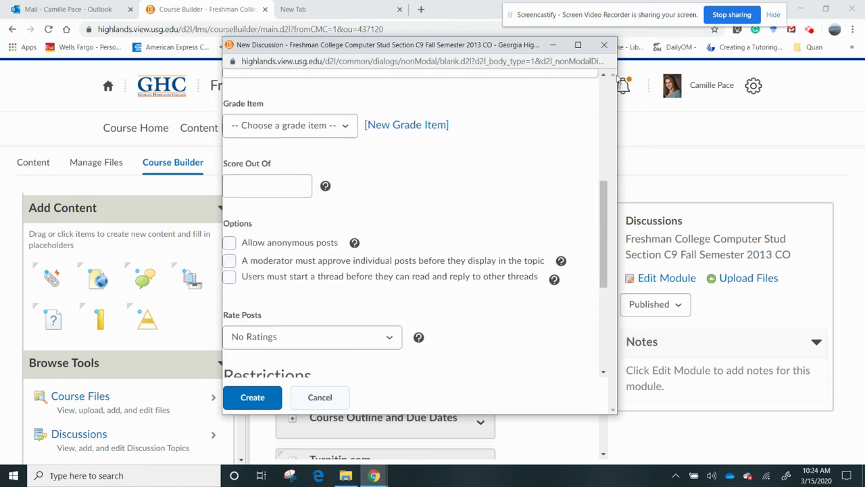
{"action": "left_click", "coordinate": [271, 400]}
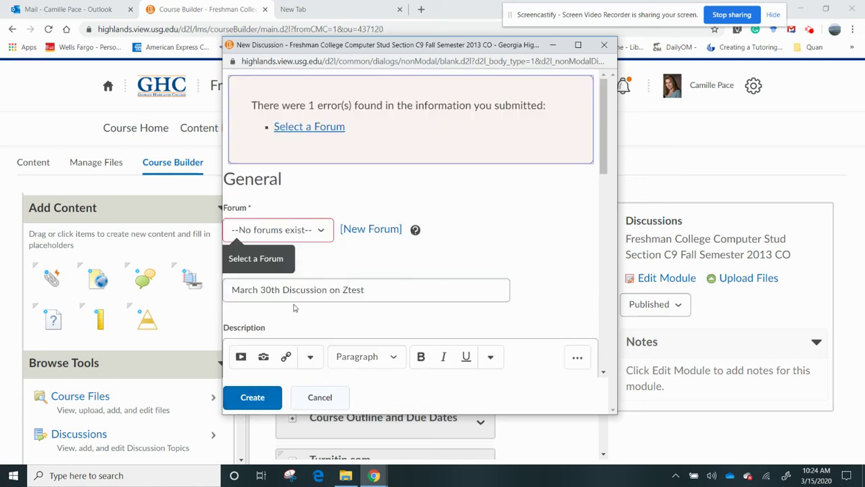
{"action": "left_click", "coordinate": [310, 231]}
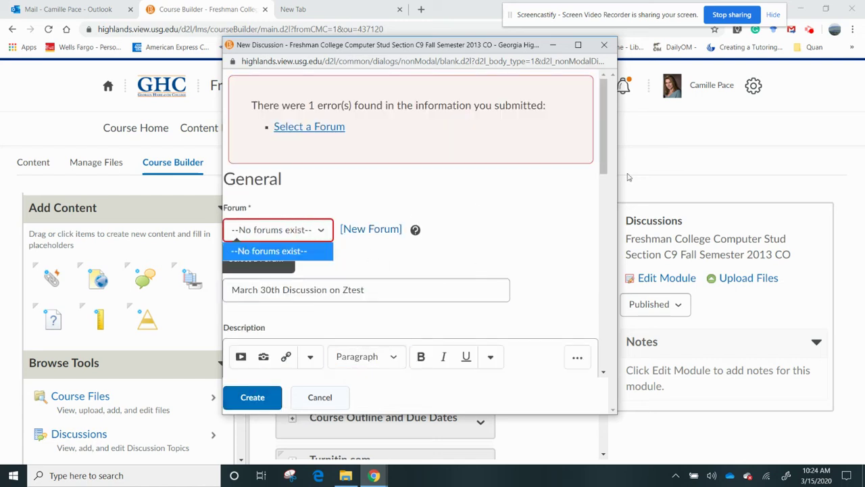
{"action": "left_click", "coordinate": [605, 45]}
{"action": "left_click", "coordinate": [605, 46]}
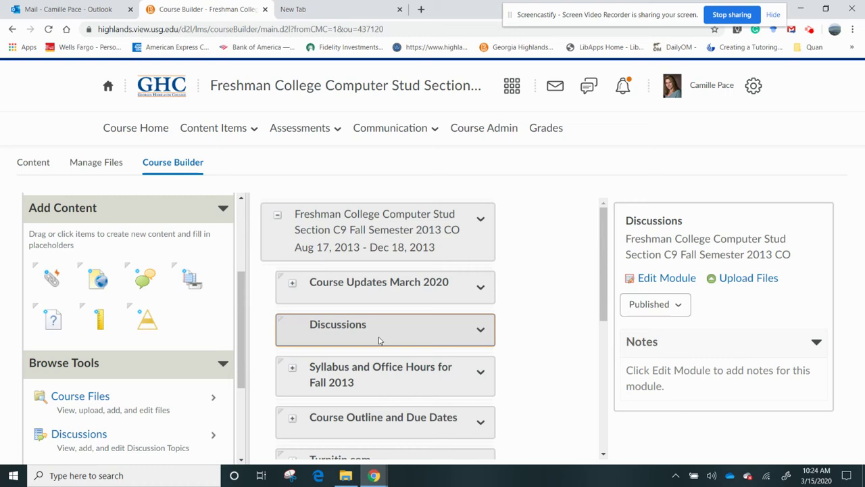
- Search the course list for W3 2017 and open Elementary Statistics Section W3 Fall Semester 2016
{"action": "left_click", "coordinate": [512, 86]}
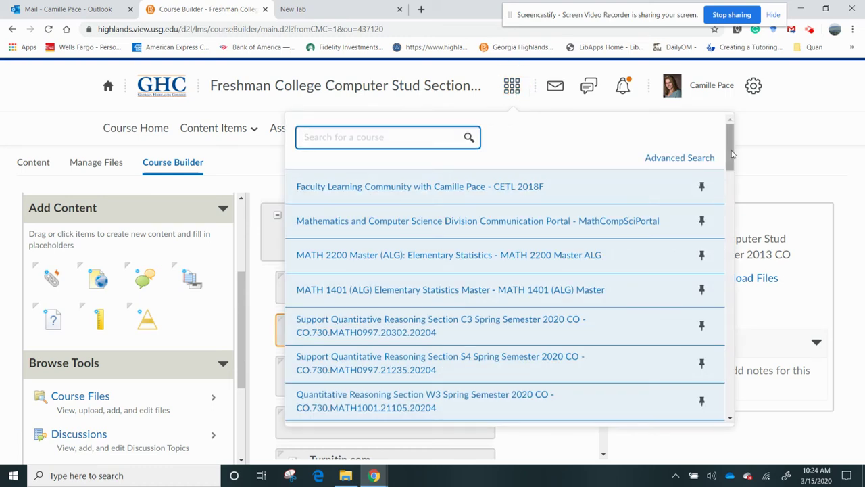
{"action": "left_click_drag", "start_coordinate": [733, 155], "coordinate": [526, 90]}
{"action": "type", "text": "W4"}
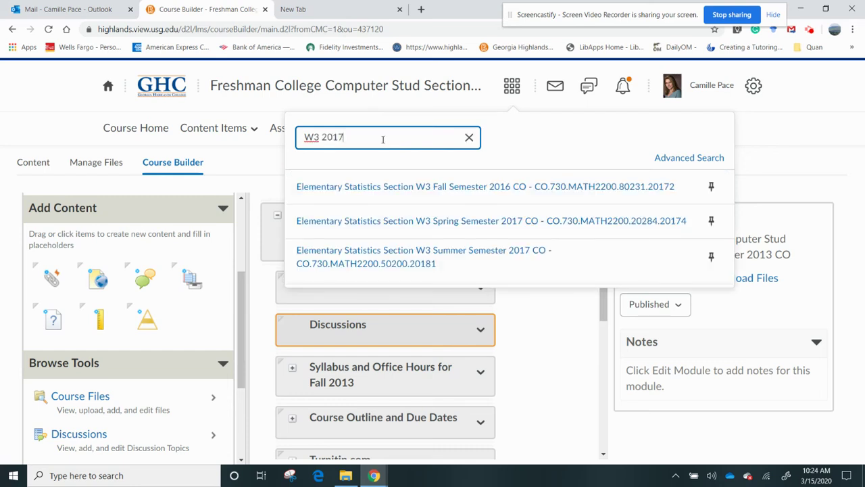
{"action": "left_click", "coordinate": [411, 187]}
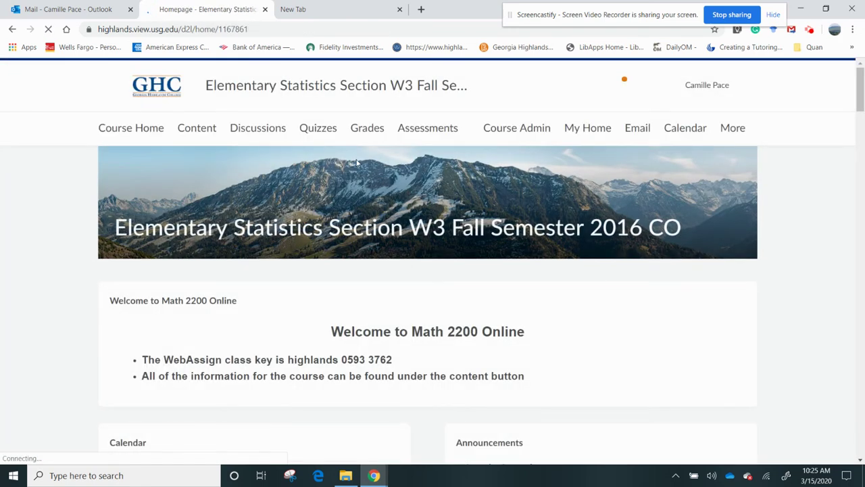
- Look through the course's discussions list and content page, and return to the course home page
{"action": "left_click", "coordinate": [272, 128]}
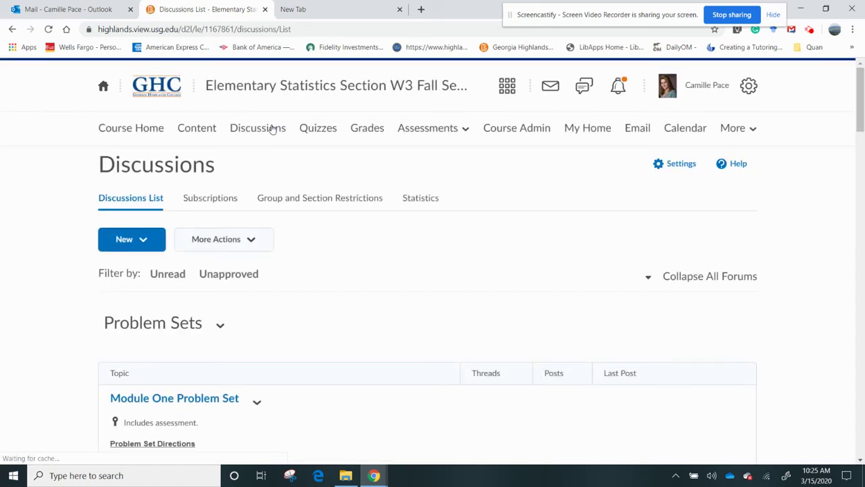
{"action": "left_click_drag", "start_coordinate": [863, 125], "coordinate": [860, 101]}
{"action": "left_click", "coordinate": [209, 132]}
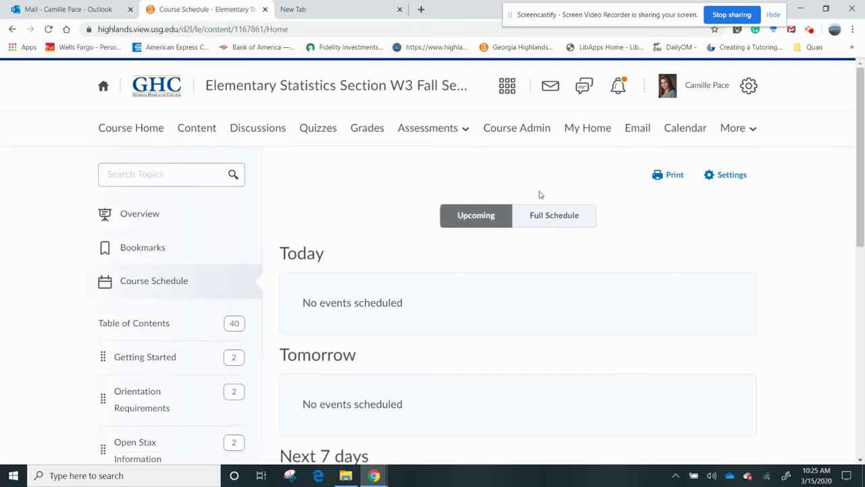
{"action": "left_click", "coordinate": [144, 129]}
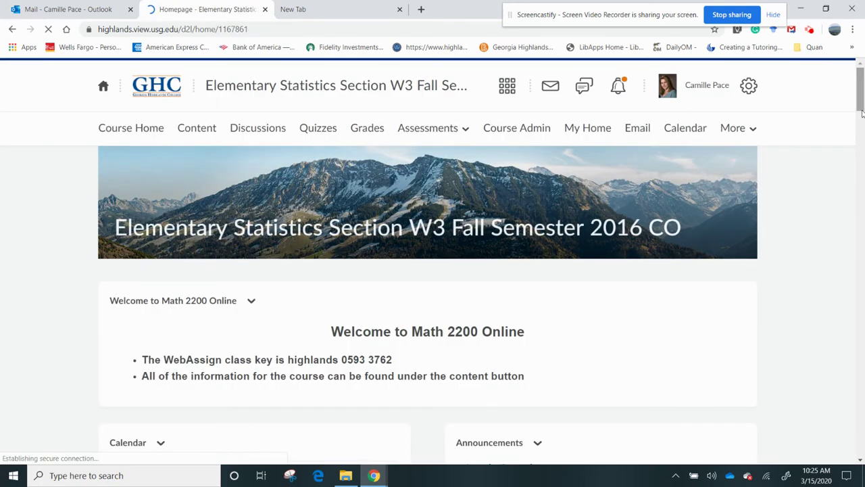
{"action": "mouse_move", "coordinate": [860, 101]}
{"action": "left_mouse_down"}
{"action": "mouse_move", "coordinate": [862, 139]}
{"action": "mouse_move", "coordinate": [855, 110]}
{"action": "left_mouse_up"}
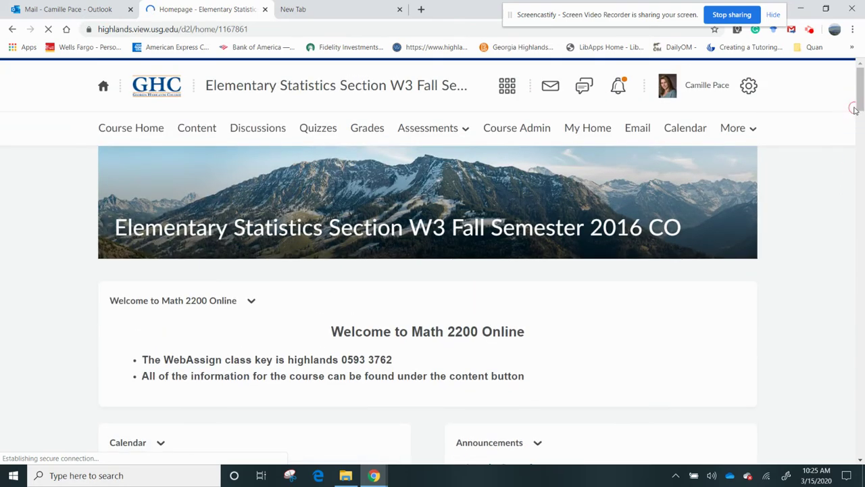
- Open Course Builder from the Elementary Statistics course's administration page and bring up its outline
{"action": "left_click", "coordinate": [533, 130]}
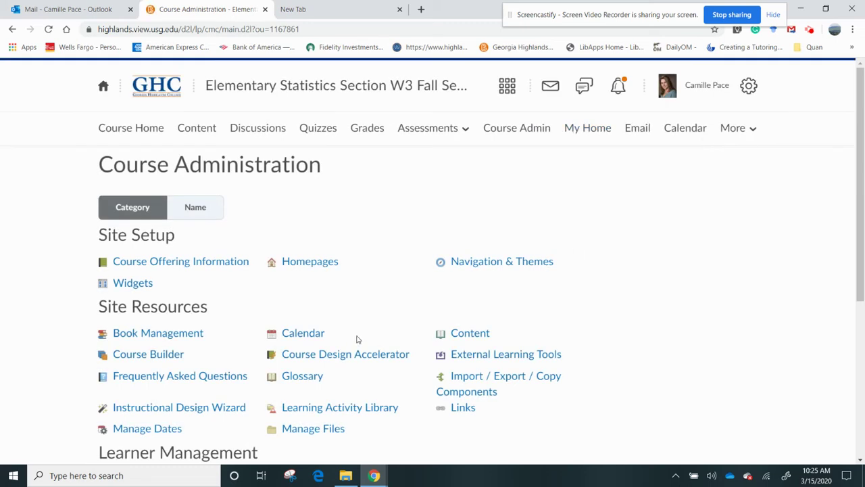
{"action": "left_click", "coordinate": [171, 360]}
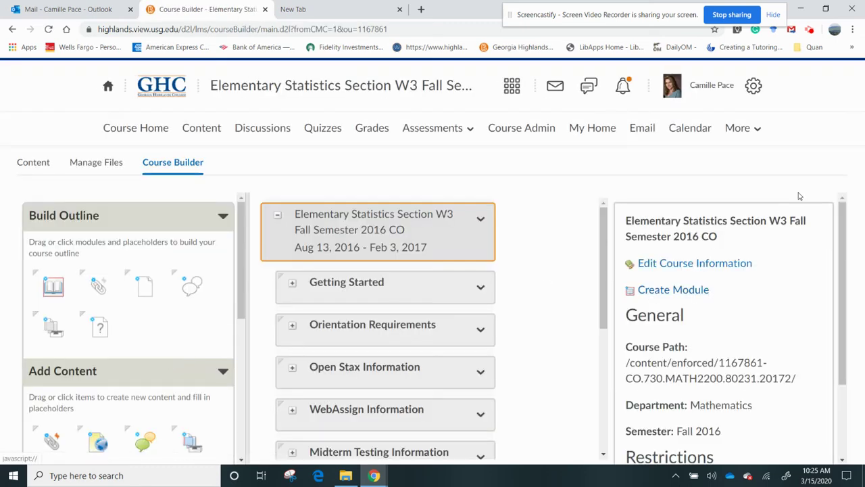
{"action": "mouse_move", "coordinate": [603, 247]}
{"action": "left_mouse_down"}
{"action": "mouse_move", "coordinate": [602, 279]}
{"action": "mouse_move", "coordinate": [592, 248]}
{"action": "left_mouse_up"}
- Create a module named Discussion on Course Materials directly after Getting Started in the course outline
{"action": "left_click_drag", "start_coordinate": [54, 287], "coordinate": [349, 307]}
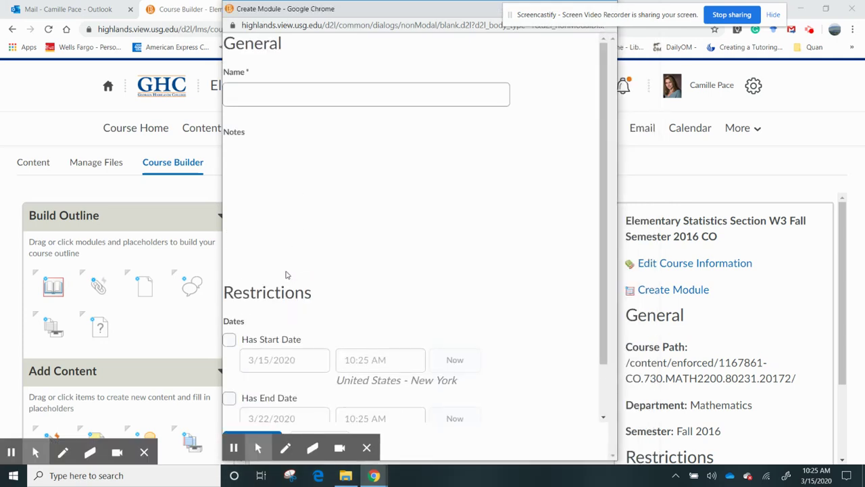
{"action": "left_click", "coordinate": [288, 94]}
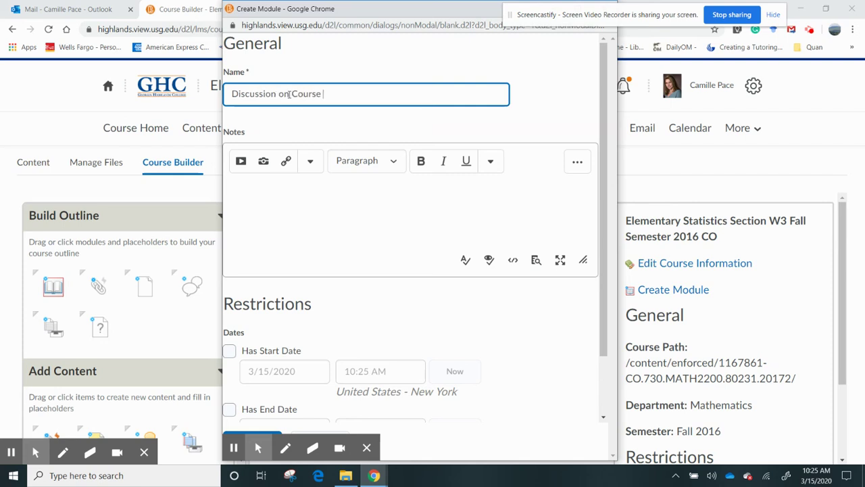
{"action": "type", "text": "Materials"}
{"action": "left_click_drag", "start_coordinate": [602, 229], "coordinate": [601, 286]}
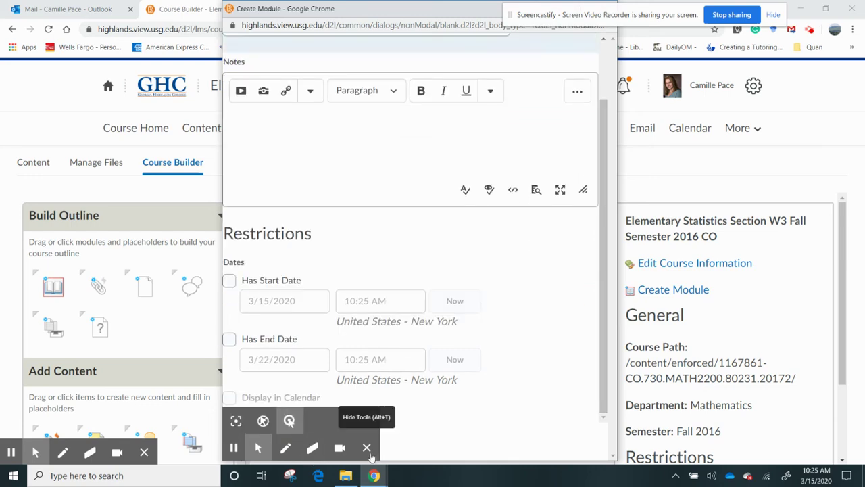
{"action": "left_click", "coordinate": [367, 449]}
{"action": "left_click", "coordinate": [258, 442]}
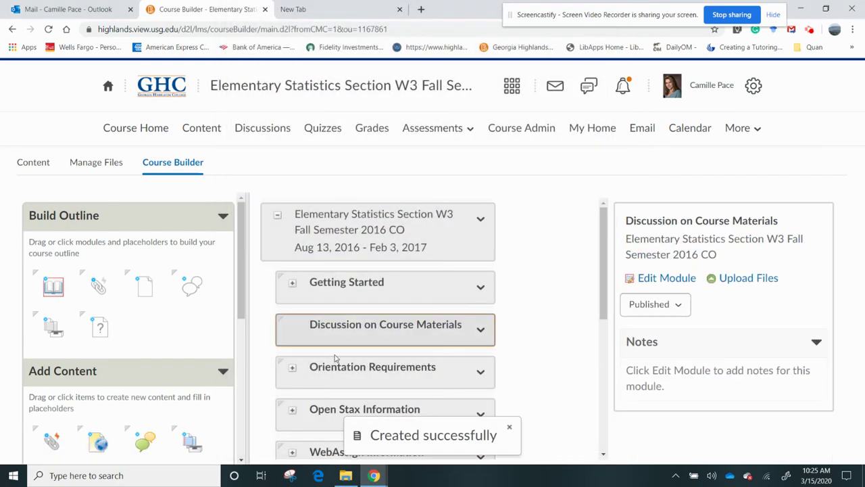
- Examine the Discussion on Course Materials module and its edit form, and close the form without making changes
{"action": "left_click", "coordinate": [335, 342]}
{"action": "left_click", "coordinate": [335, 341]}
{"action": "left_click", "coordinate": [479, 329]}
{"action": "left_click", "coordinate": [479, 329]}
{"action": "left_click", "coordinate": [478, 331]}
{"action": "left_click", "coordinate": [411, 322]}
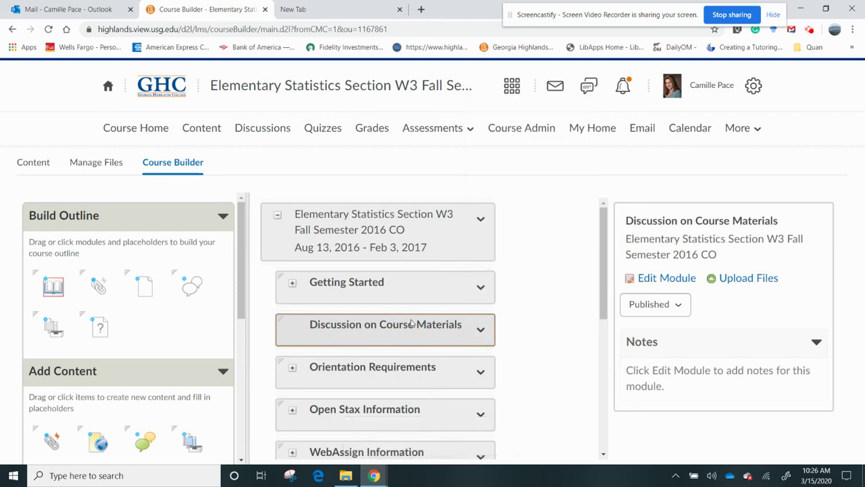
{"action": "left_click", "coordinate": [397, 325]}
{"action": "left_click", "coordinate": [659, 279]}
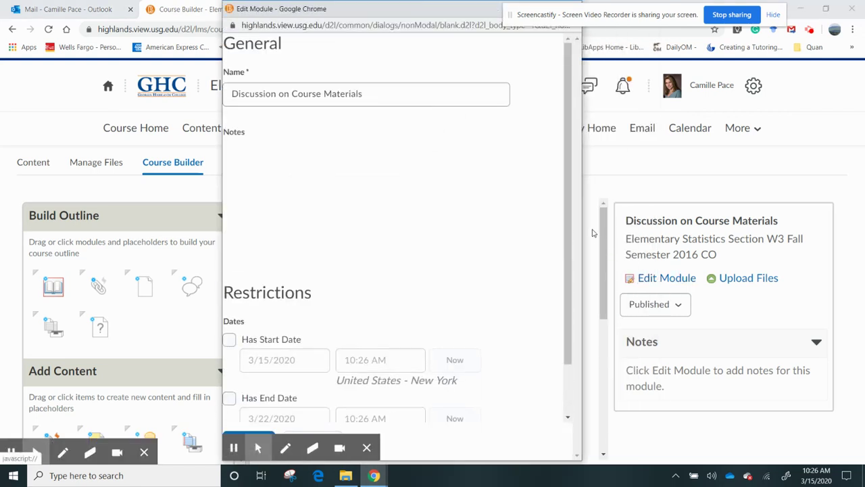
{"action": "scroll", "coordinate": [563, 284], "scroll_direction": "down", "scroll_amount": 1}
{"action": "scroll", "coordinate": [551, 189], "scroll_direction": "up", "scroll_amount": 1}
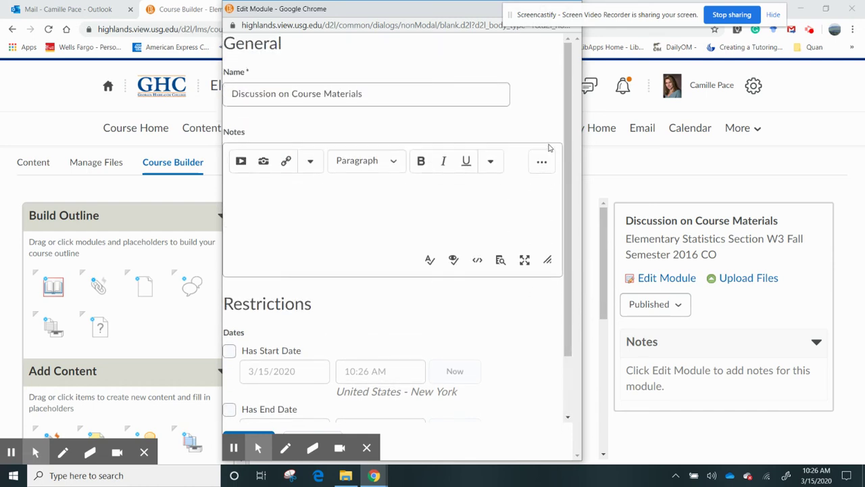
{"action": "left_click_drag", "start_coordinate": [465, 9], "coordinate": [393, 8]}
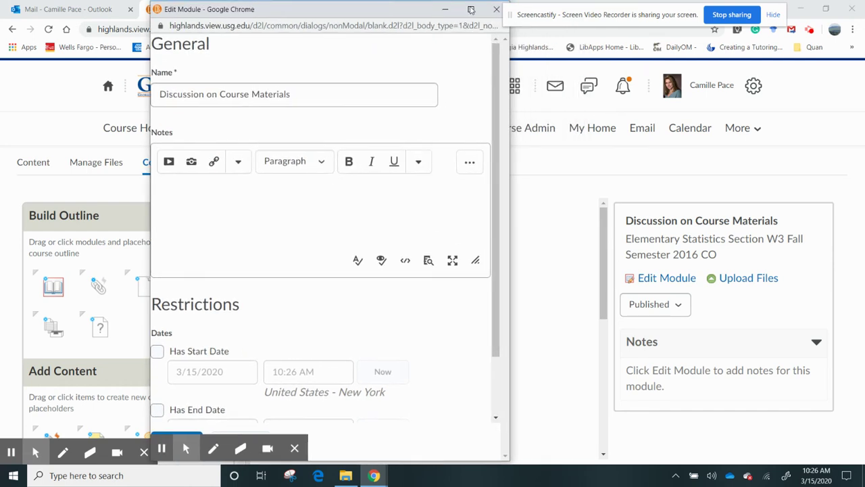
{"action": "left_click", "coordinate": [499, 11]}
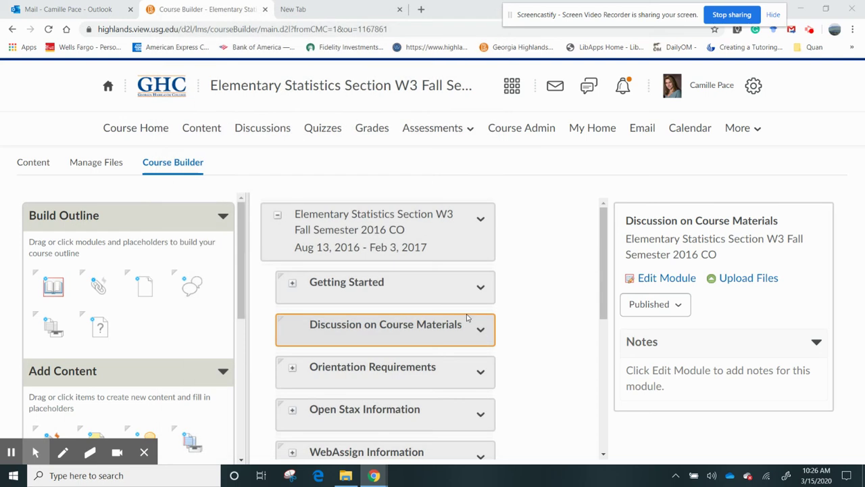
- Start a new discussion in the Discussion on Course Materials module, using the Problem Sets forum and the title Problem Set 1
{"action": "left_click_drag", "start_coordinate": [242, 231], "coordinate": [242, 287]}
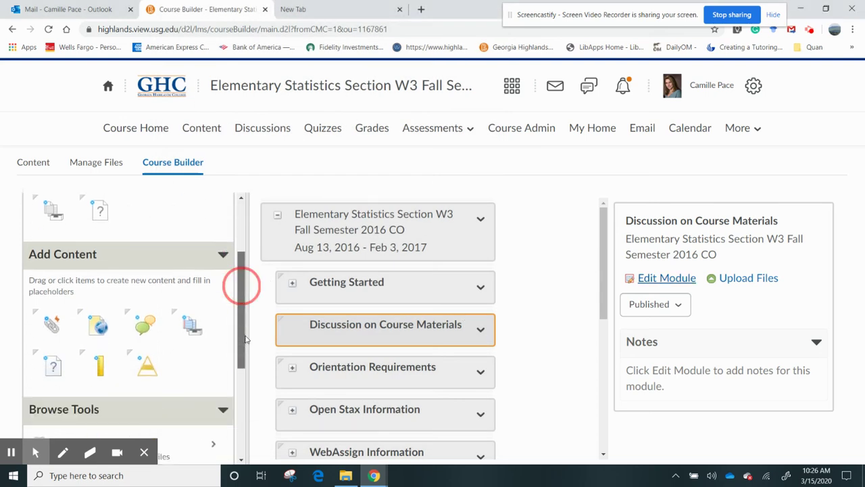
{"action": "left_click", "coordinate": [151, 323]}
{"action": "left_click_drag", "start_coordinate": [150, 323], "coordinate": [361, 330]}
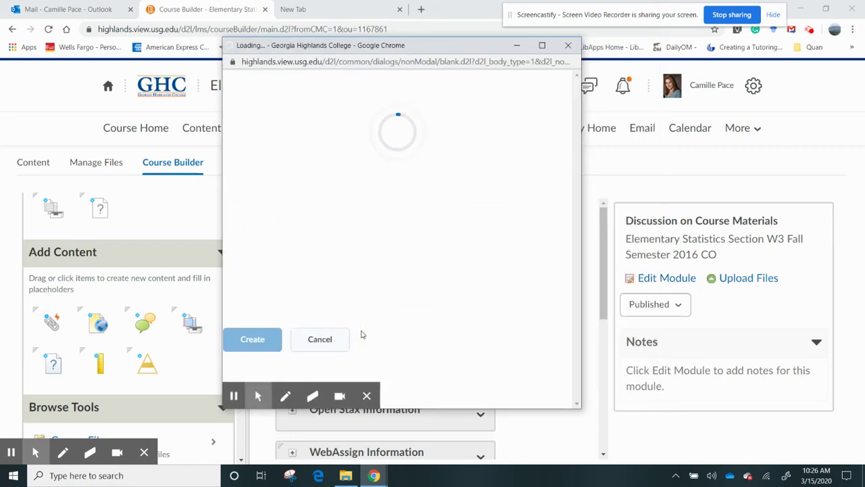
{"action": "left_click", "coordinate": [288, 135]}
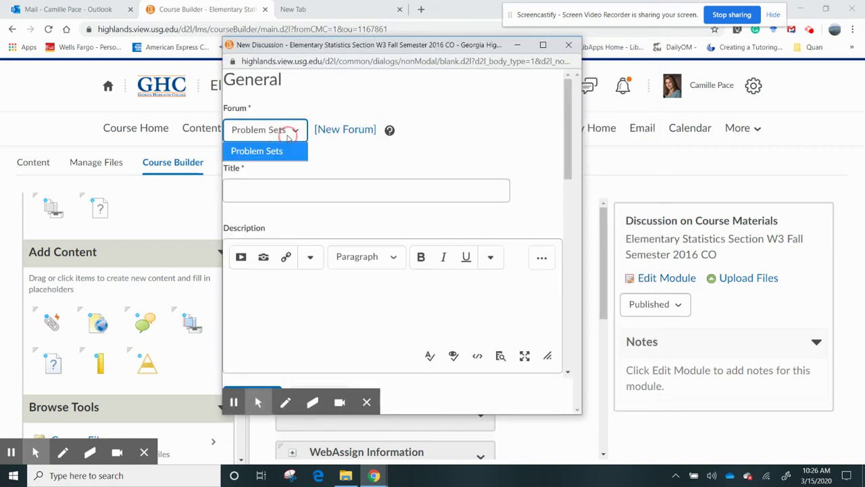
{"action": "left_click", "coordinate": [279, 151]}
{"action": "left_click", "coordinate": [275, 192]}
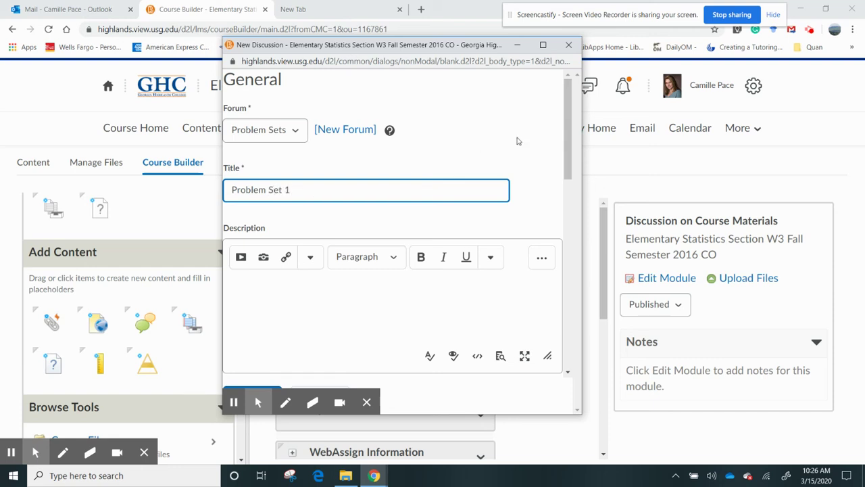
- Look through the grade items that can be linked to the Problem Set 1 discussion, and close the list without choosing one
{"action": "left_click_drag", "start_coordinate": [568, 137], "coordinate": [568, 213]}
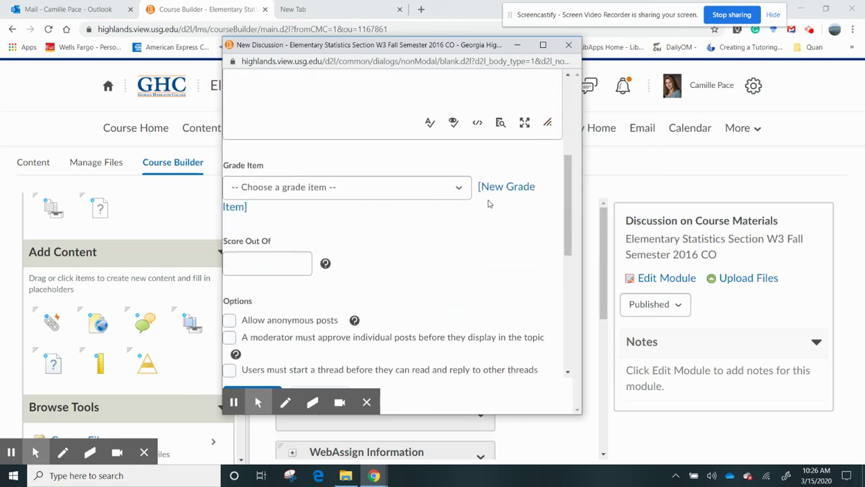
{"action": "left_click", "coordinate": [457, 187]}
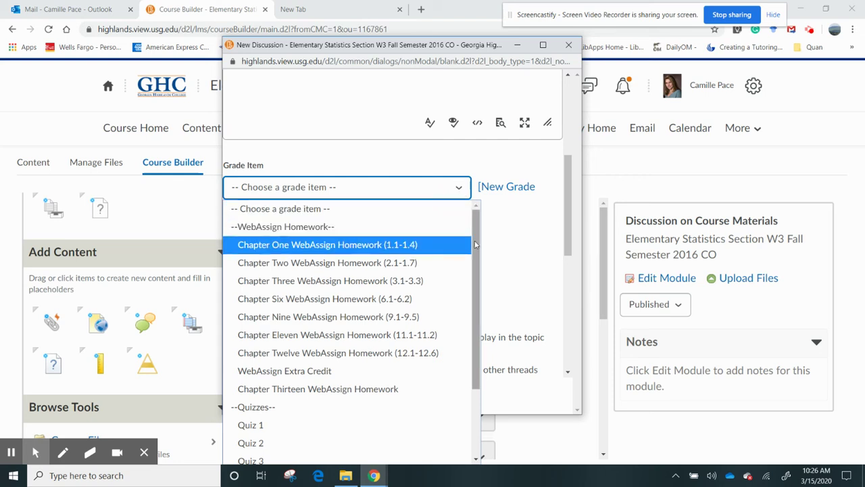
{"action": "scroll", "coordinate": [475, 245], "scroll_direction": "down", "scroll_amount": 3}
{"action": "scroll", "coordinate": [476, 245], "scroll_direction": "up", "scroll_amount": 3}
{"action": "left_click", "coordinate": [572, 199]}
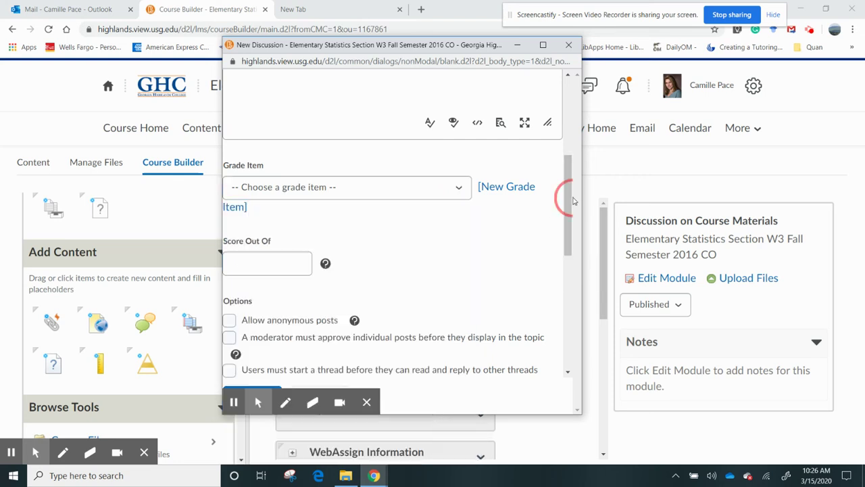
- Set the Problem Set 1 discussion's score out of 30, leave the availability dates off, and create the topic
{"action": "left_click", "coordinate": [268, 274]}
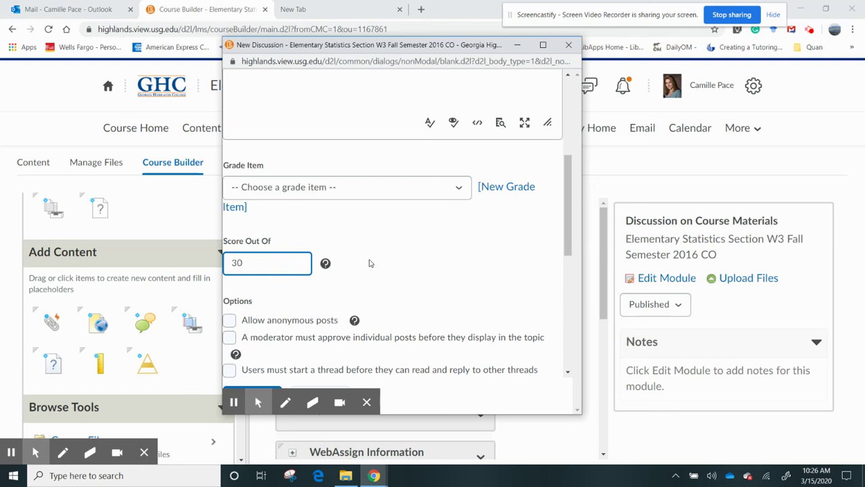
{"action": "left_click_drag", "start_coordinate": [568, 204], "coordinate": [570, 344]}
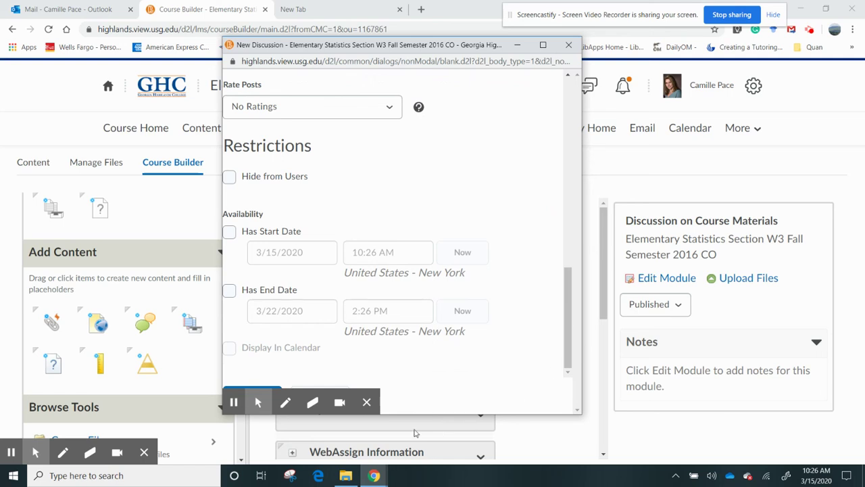
{"action": "left_click", "coordinate": [367, 401]}
{"action": "left_click", "coordinate": [254, 398]}
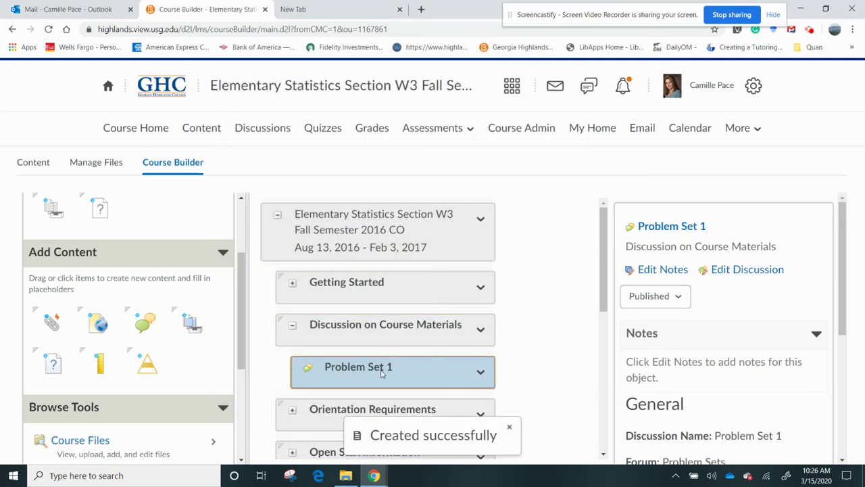
- Create a second discussion titled Ztest Discussion in the Discussion on Course Materials module, using the Problem Sets forum and a score out of 30
{"action": "left_click_drag", "start_coordinate": [144, 323], "coordinate": [407, 342]}
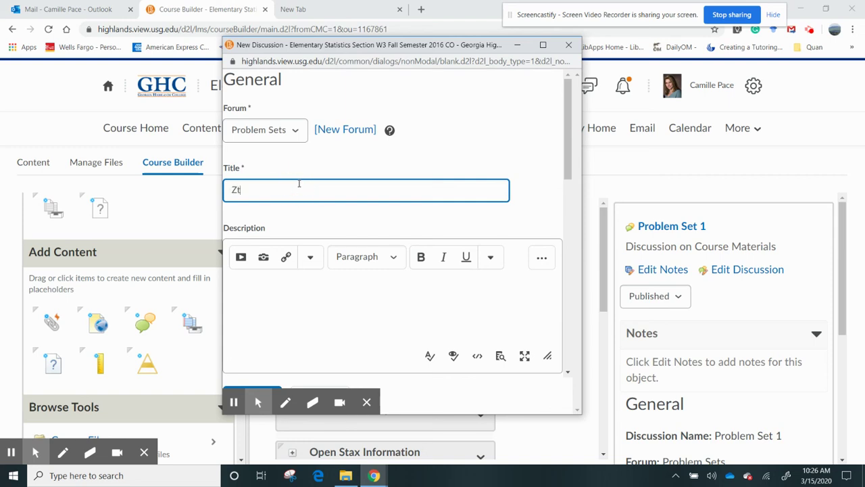
{"action": "type", "text": "Ztest Discussion"}
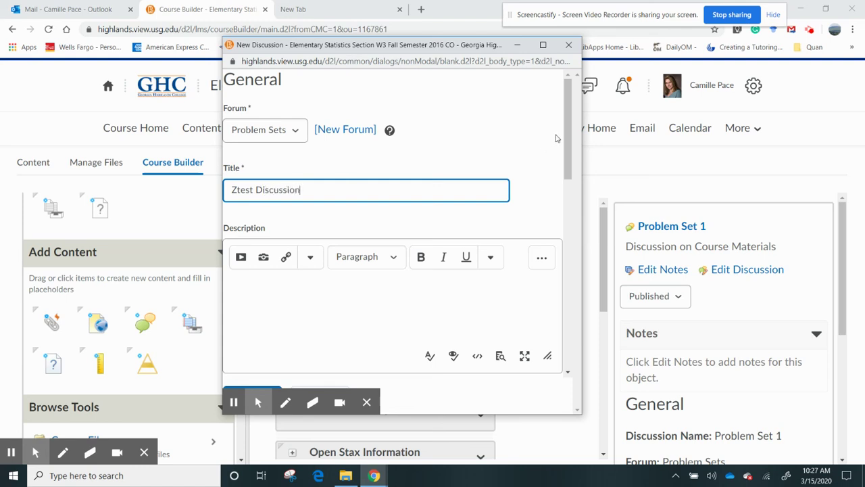
{"action": "scroll", "coordinate": [562, 134], "scroll_direction": "down", "scroll_amount": 3}
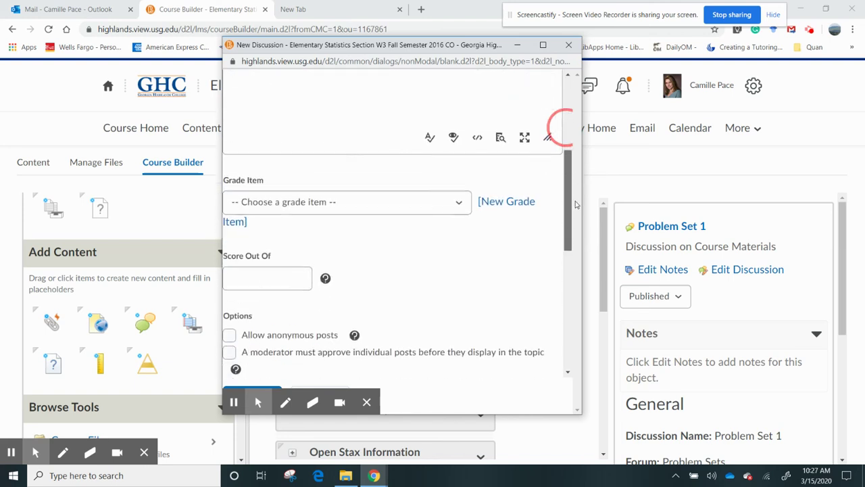
{"action": "left_click", "coordinate": [462, 195]}
{"action": "left_click", "coordinate": [514, 255]}
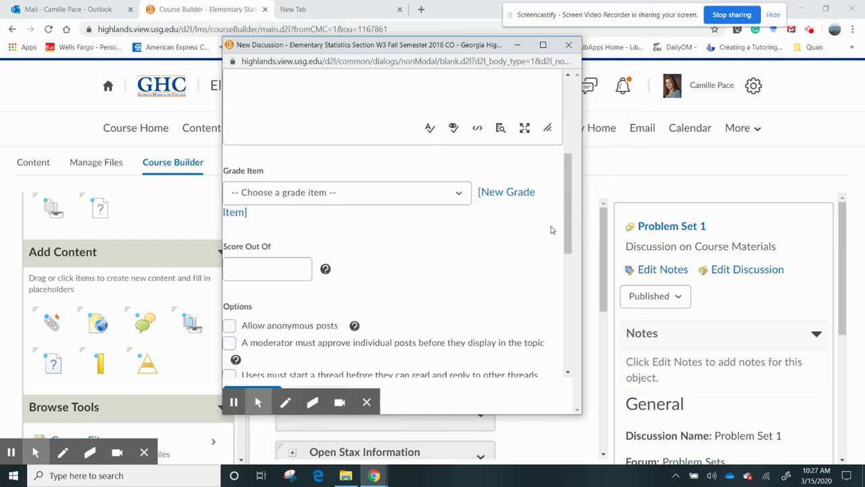
{"action": "scroll", "coordinate": [398, 240], "scroll_direction": "down", "scroll_amount": 2}
{"action": "left_click", "coordinate": [273, 154]}
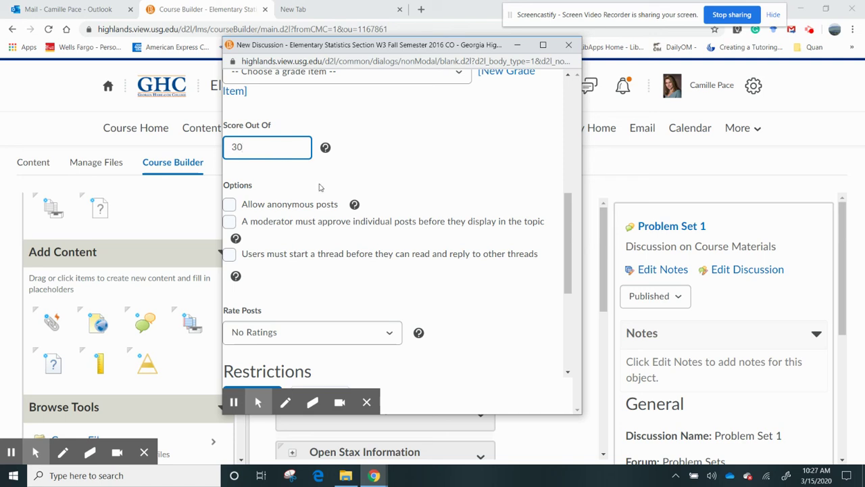
{"action": "left_click", "coordinate": [365, 401]}
{"action": "left_click", "coordinate": [261, 398]}
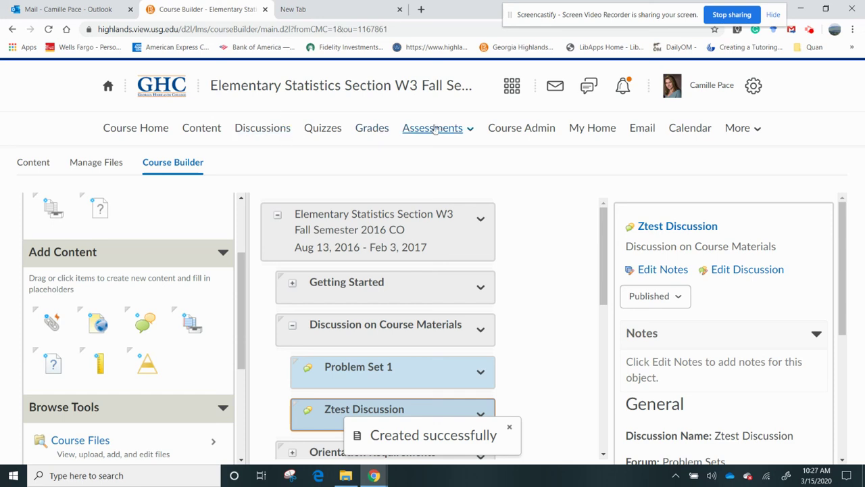
- Open Problem Set 1 from the Discussion on Course Materials module in the course content and view its new thread form
{"action": "left_click", "coordinate": [203, 128]}
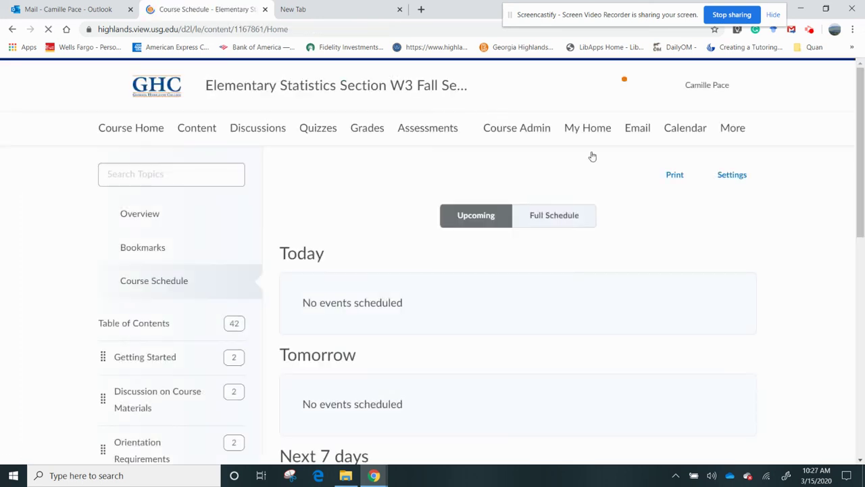
{"action": "left_click_drag", "start_coordinate": [855, 149], "coordinate": [856, 196]}
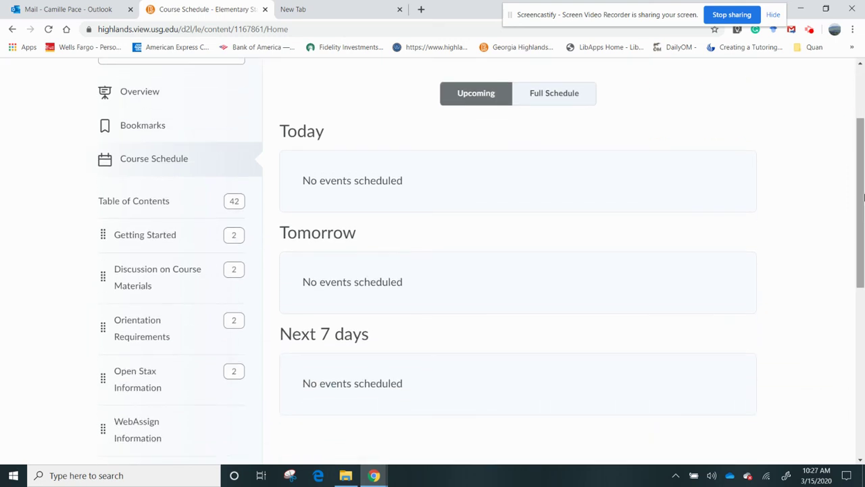
{"action": "left_click", "coordinate": [117, 285]}
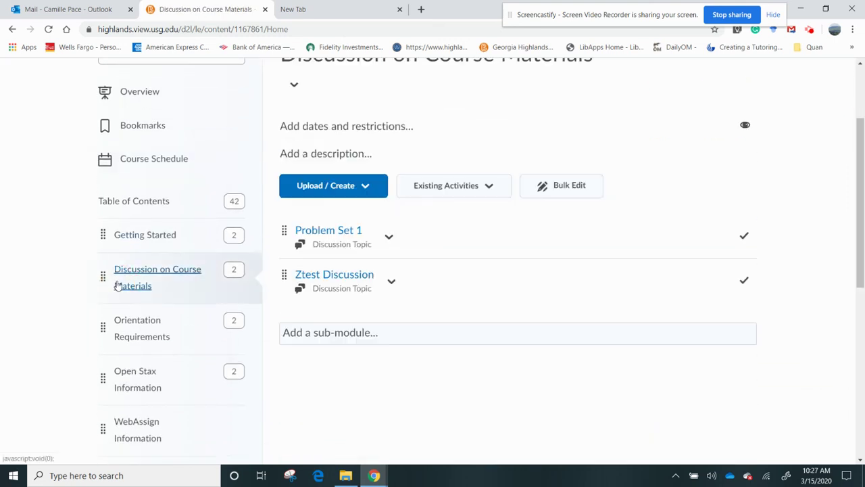
{"action": "left_click", "coordinate": [350, 232]}
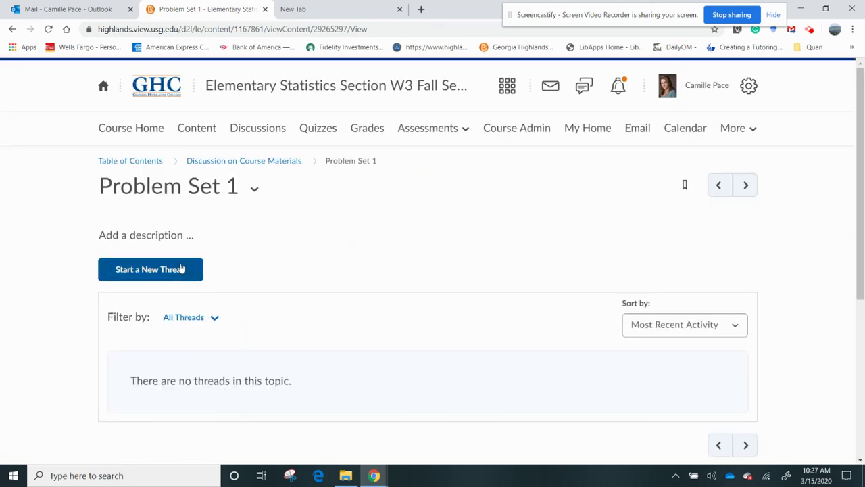
{"action": "left_click", "coordinate": [180, 268]}
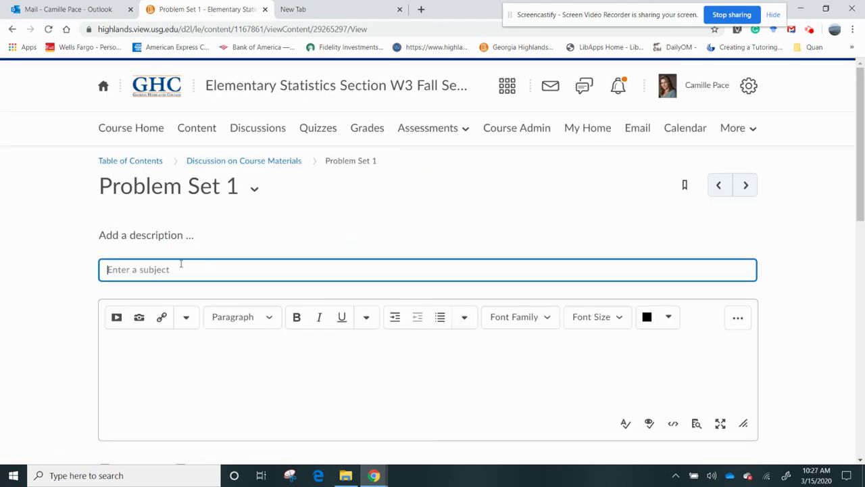
- Return to the Discussion on Course Materials module and open the Ztest Discussion topic
{"action": "left_click", "coordinate": [257, 163]}
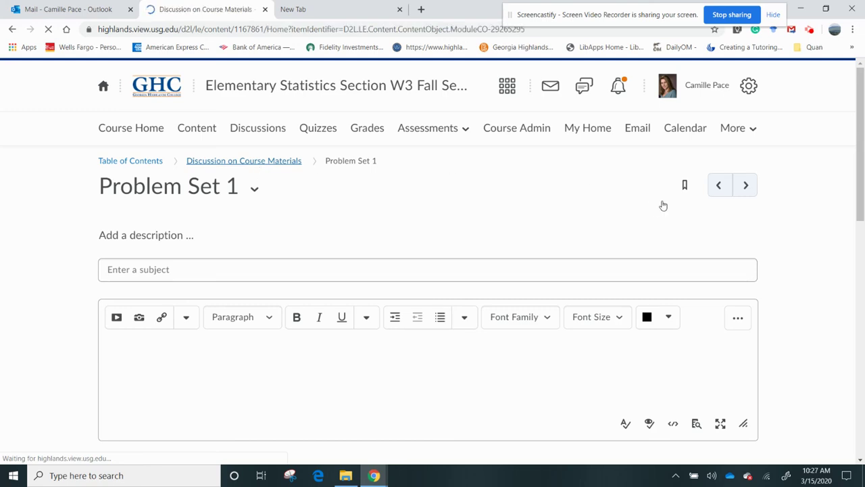
{"action": "scroll", "coordinate": [362, 179], "scroll_direction": "down", "scroll_amount": 3}
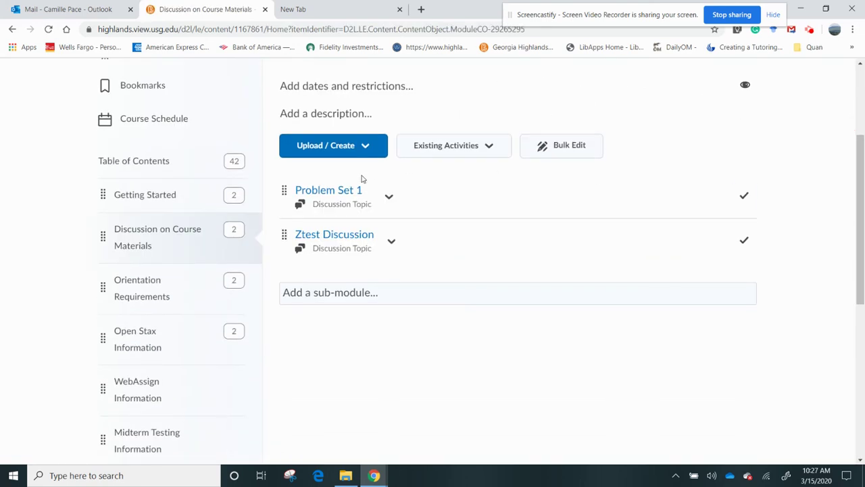
{"action": "left_click", "coordinate": [327, 236]}
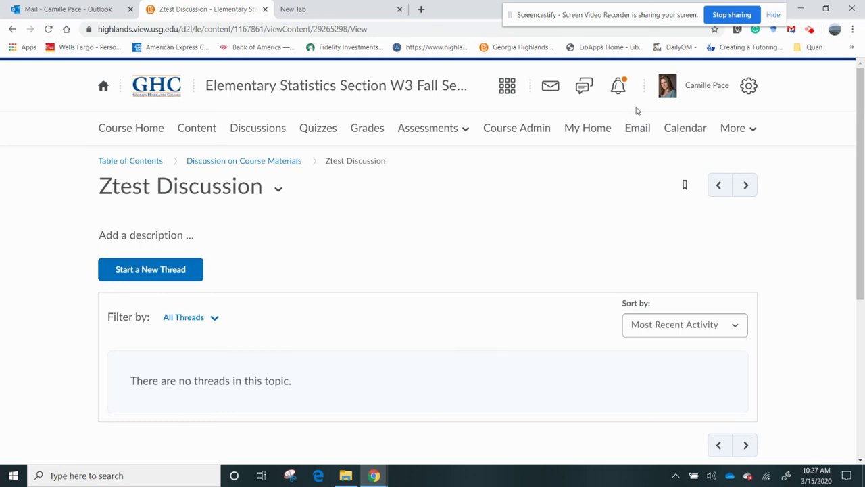
- Check the Problem Set 1 topic in the Discussion on Course Materials module while viewing the course as Student, and exit the student view
{"action": "left_click", "coordinate": [706, 85]}
{"action": "left_click", "coordinate": [666, 136]}
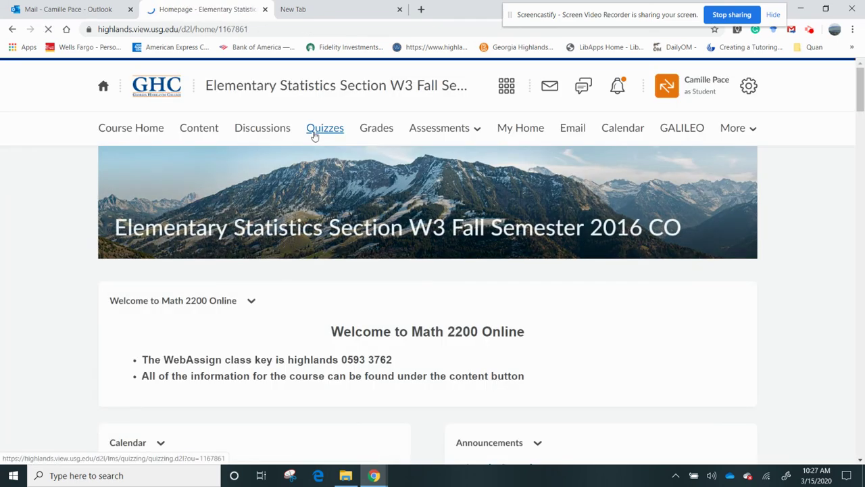
{"action": "left_click", "coordinate": [211, 129]}
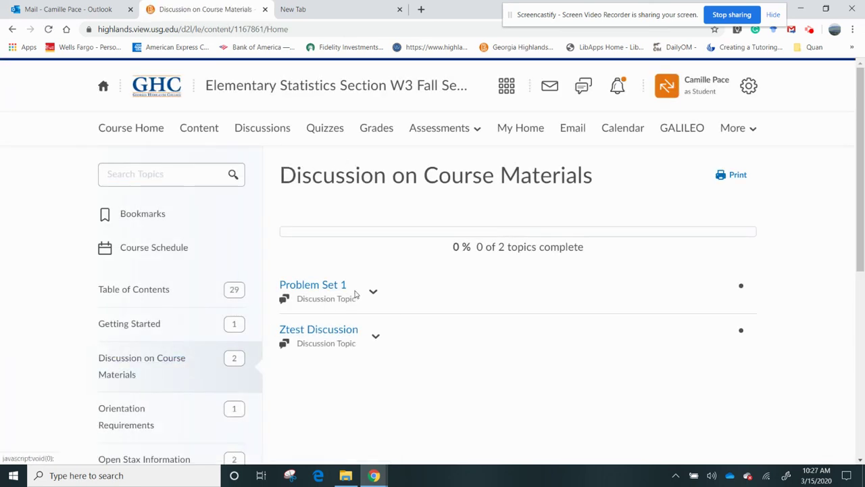
{"action": "left_click", "coordinate": [329, 287]}
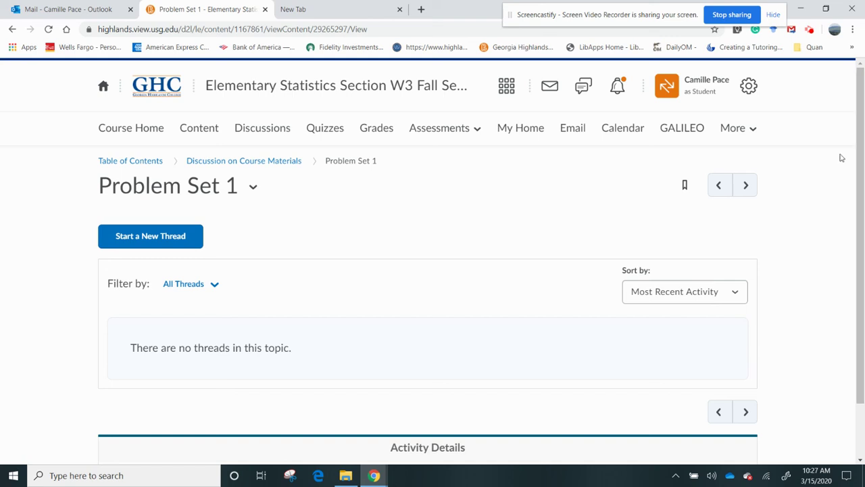
{"action": "left_click", "coordinate": [703, 97]}
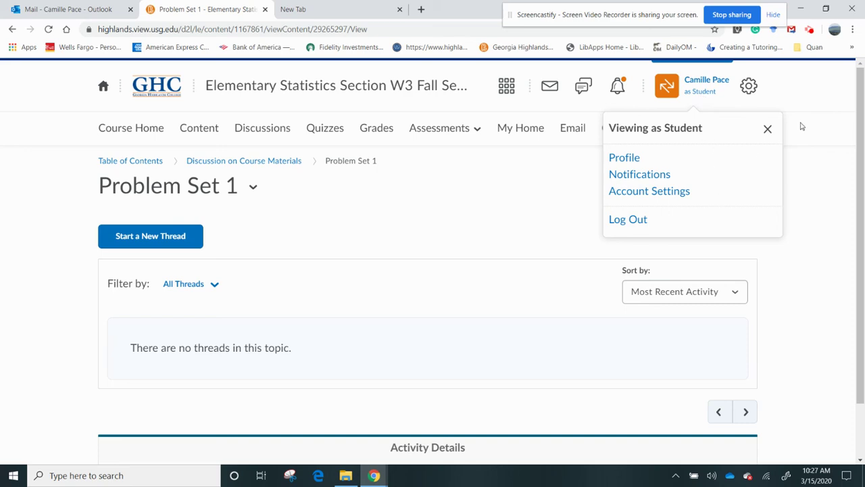
{"action": "left_click", "coordinate": [767, 131]}
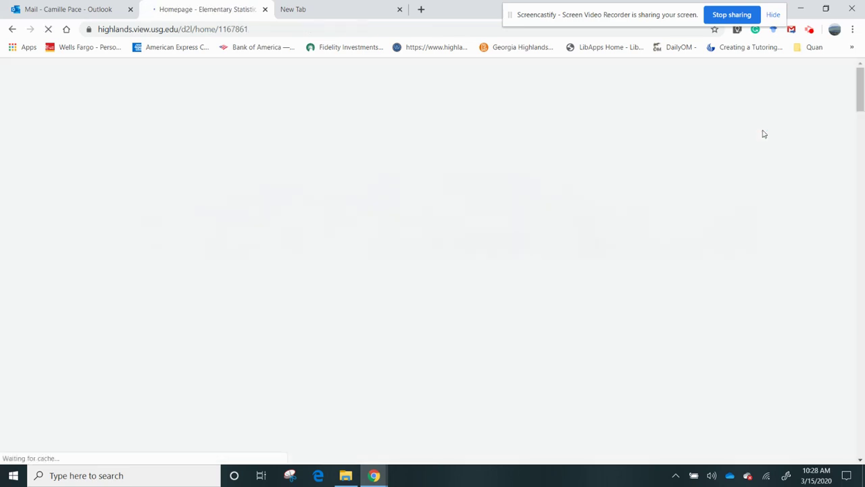